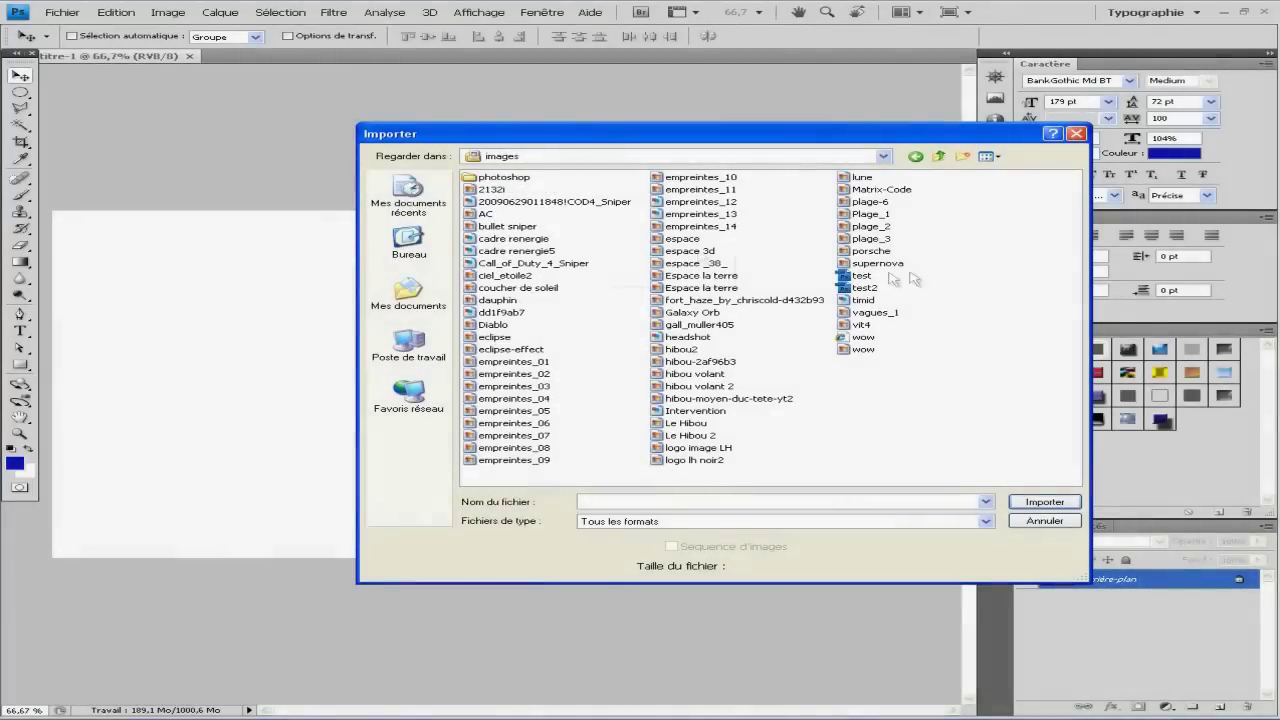
Place the plage_3 sea photo scaled to fill the whole canvas
{"action": "left_click", "coordinate": [1075, 507]}
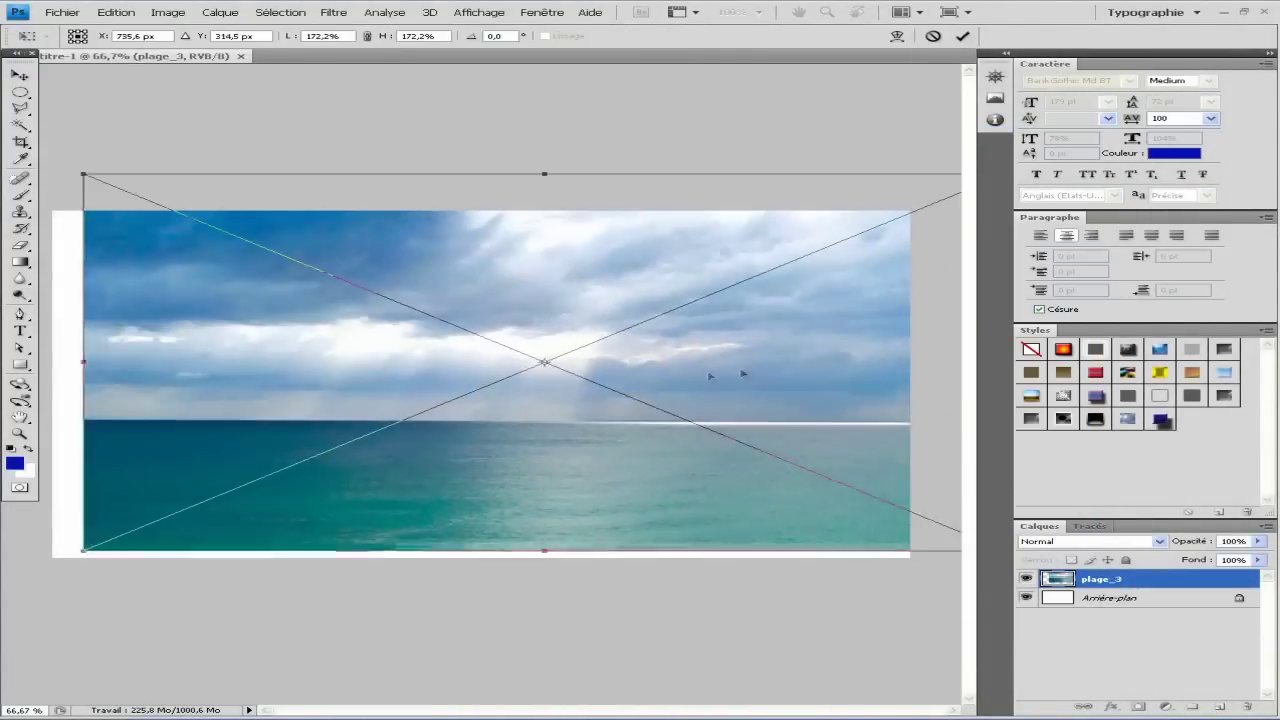
{"action": "left_click_drag", "start_coordinate": [752, 271], "coordinate": [943, 185]}
{"action": "double_click", "coordinate": [750, 344]}
Trace the sea with the Pen, copy it to Calque 1, and move plage_3 above it
{"action": "key", "text": "p"}
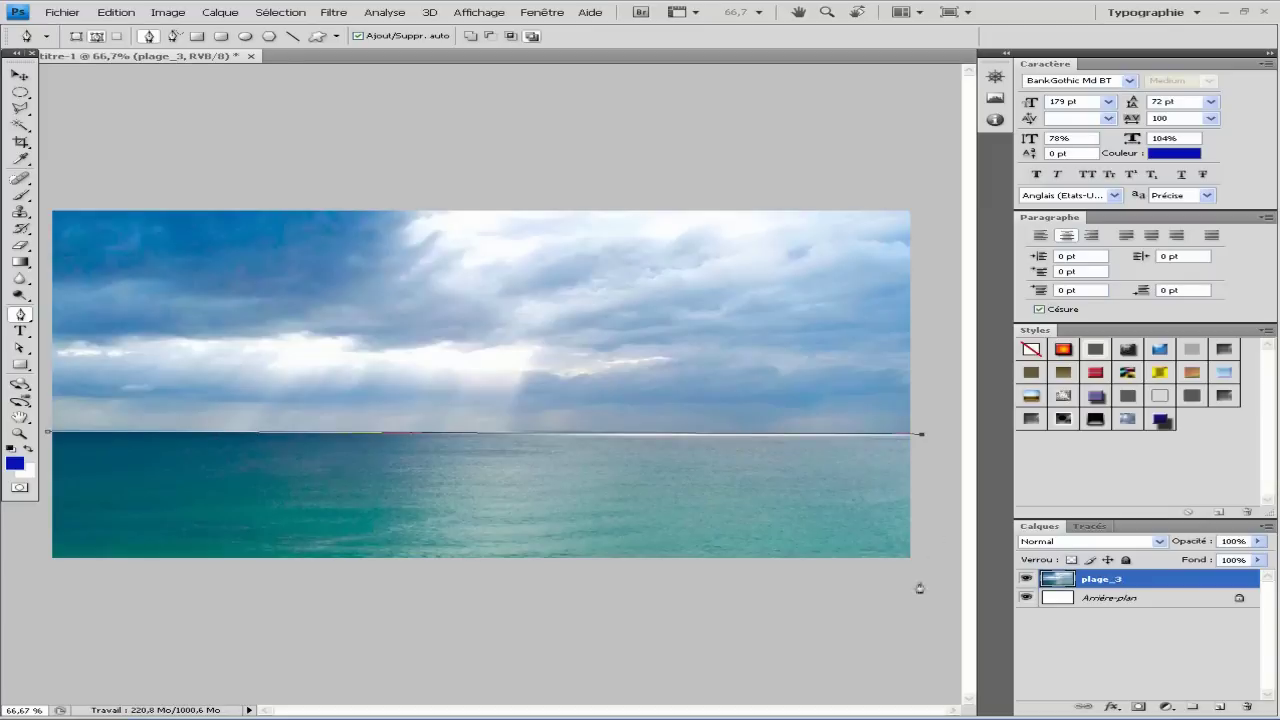
{"action": "left_click", "coordinate": [1090, 526]}
{"action": "key", "text": "ctrl+Return"}
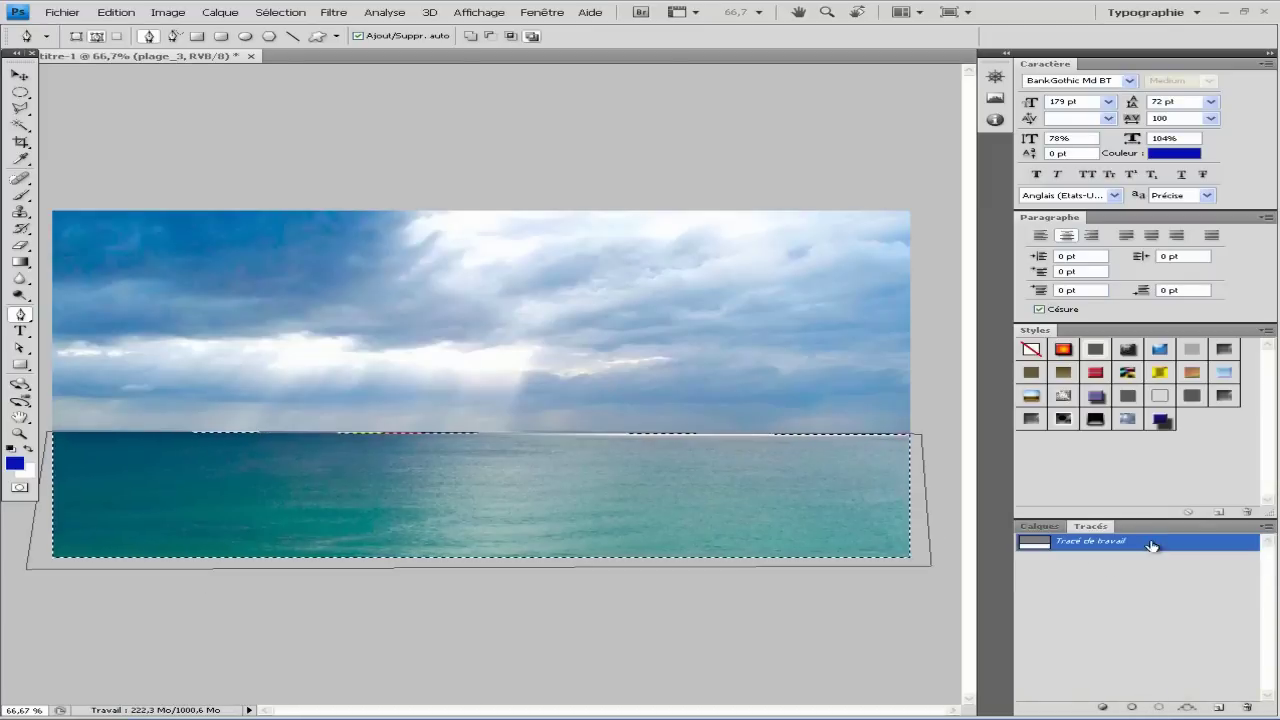
{"action": "left_click", "coordinate": [1040, 526]}
{"action": "key", "text": "ctrl+j"}
{"action": "left_click_drag", "start_coordinate": [1038, 597], "coordinate": [1127, 583]}
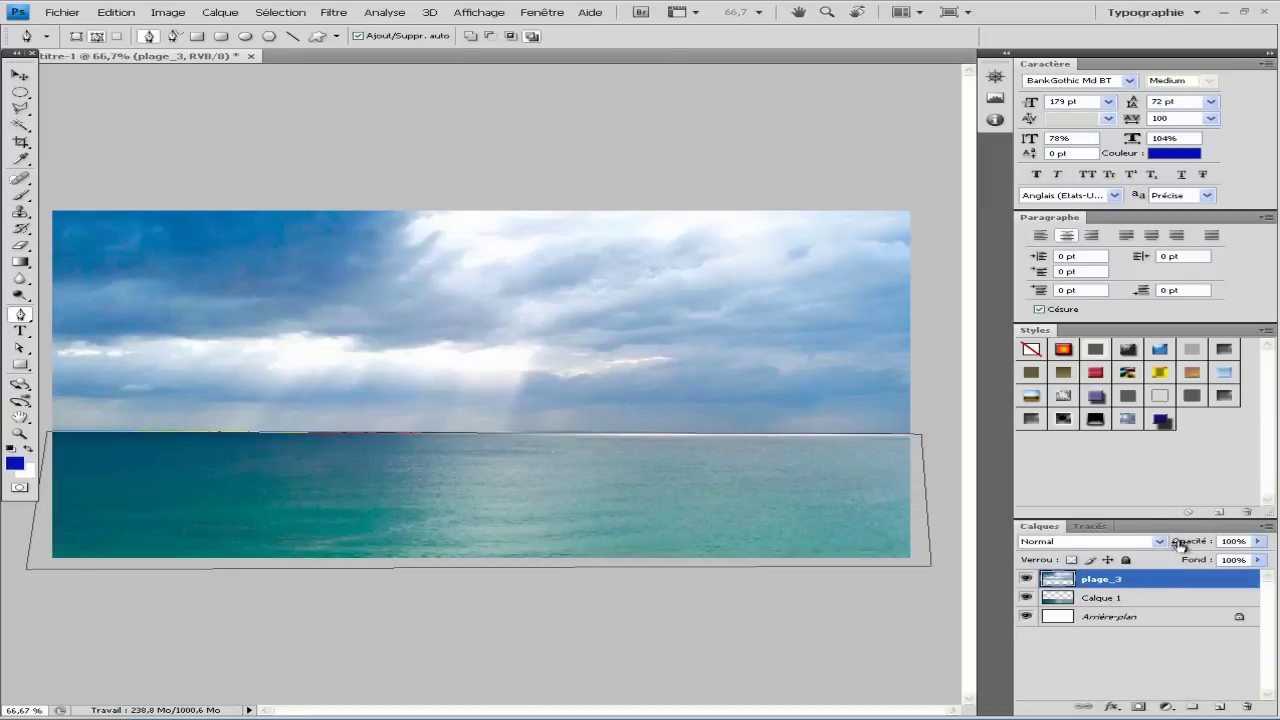
{"action": "left_click", "coordinate": [1166, 706]}
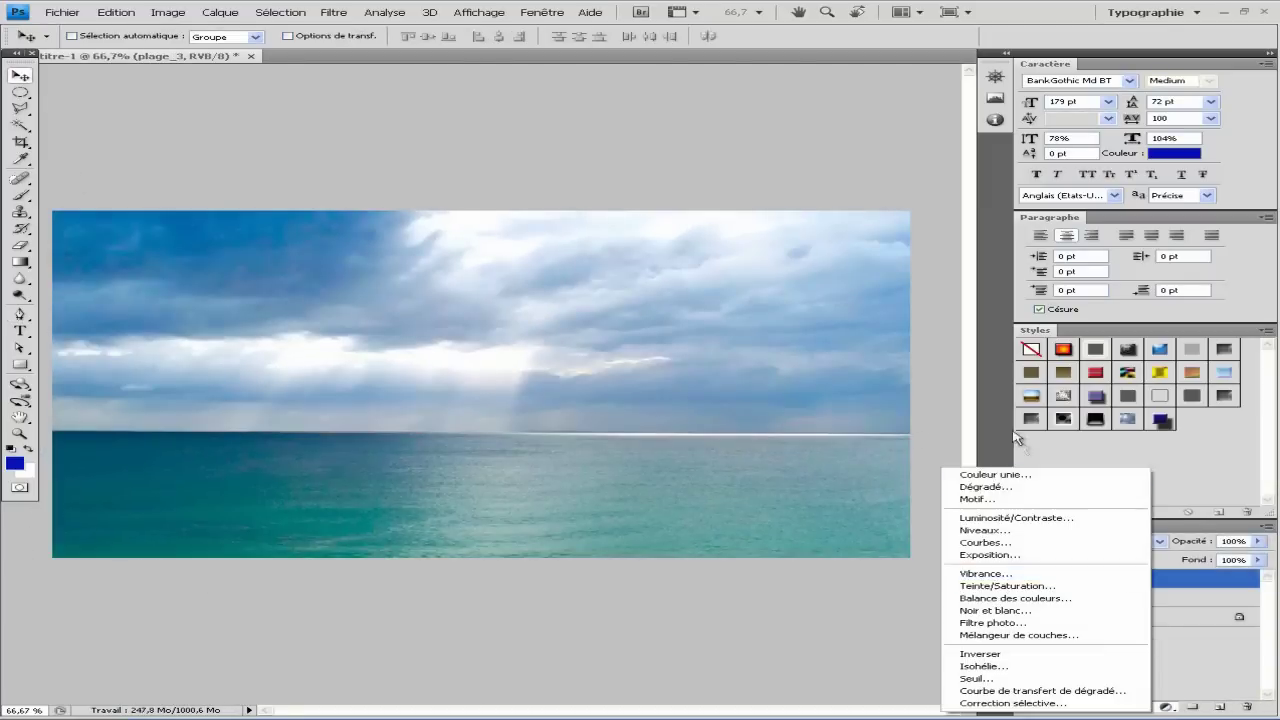
Add a gradient fill layer with a blue right stop at 82%, reversed so the top is dark
{"action": "left_click", "coordinate": [975, 487]}
{"action": "left_click", "coordinate": [760, 245]}
{"action": "left_click", "coordinate": [1233, 396]}
{"action": "double_click", "coordinate": [1233, 396]}
{"action": "left_click", "coordinate": [423, 531]}
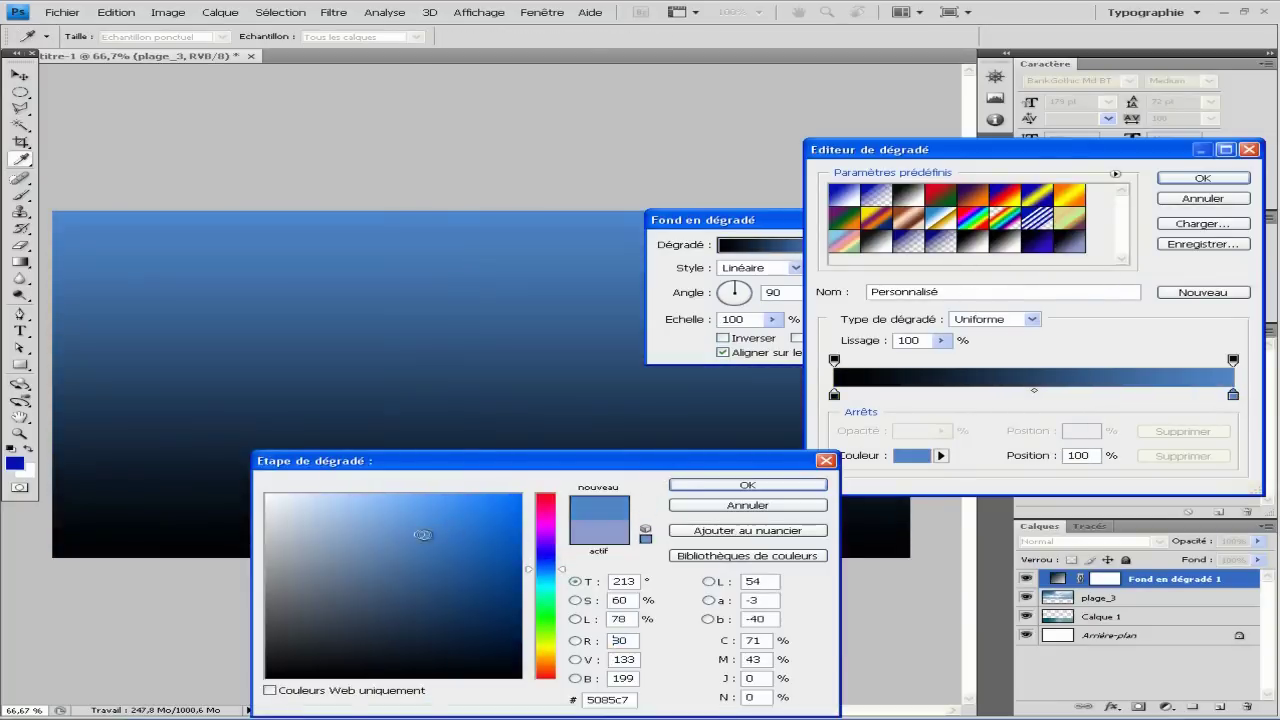
{"action": "mouse_move", "coordinate": [568, 569]}
{"action": "left_mouse_down"}
{"action": "mouse_move", "coordinate": [568, 585]}
{"action": "mouse_move", "coordinate": [568, 572]}
{"action": "left_mouse_up"}
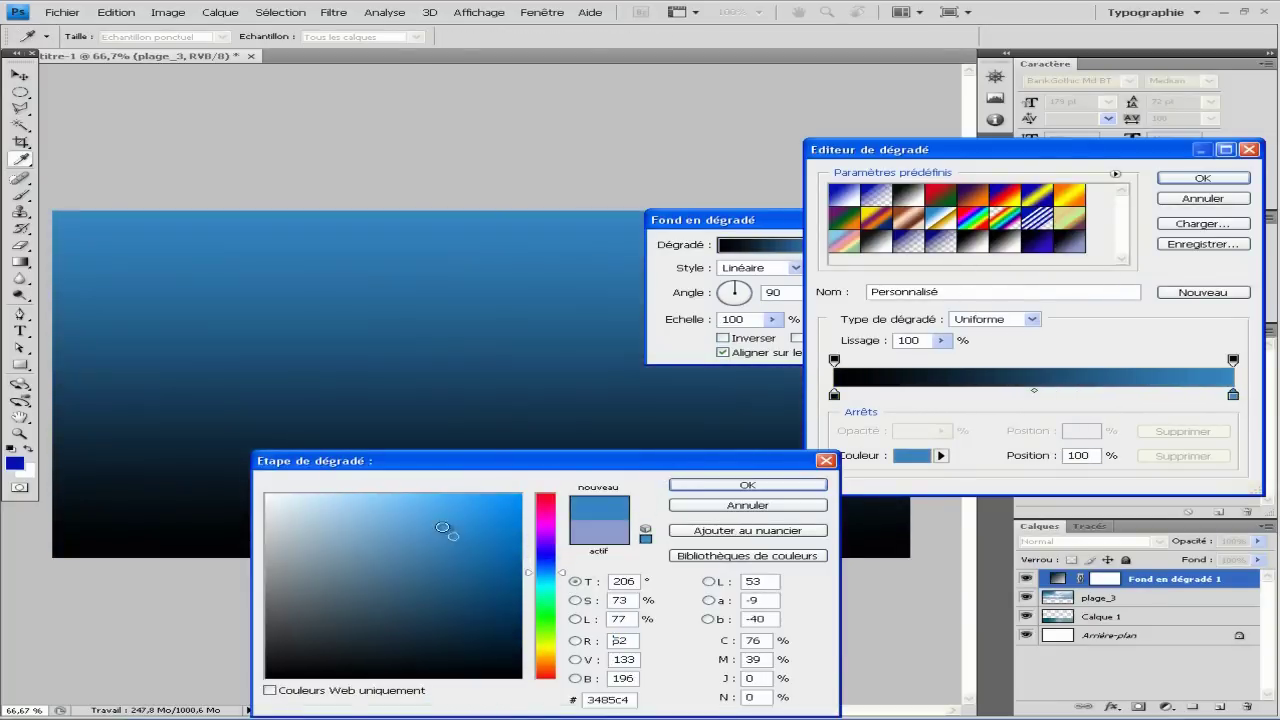
{"action": "left_click", "coordinate": [747, 484]}
{"action": "left_click_drag", "start_coordinate": [1233, 396], "coordinate": [1160, 396]}
{"action": "left_click", "coordinate": [1203, 178]}
{"action": "left_click", "coordinate": [734, 302]}
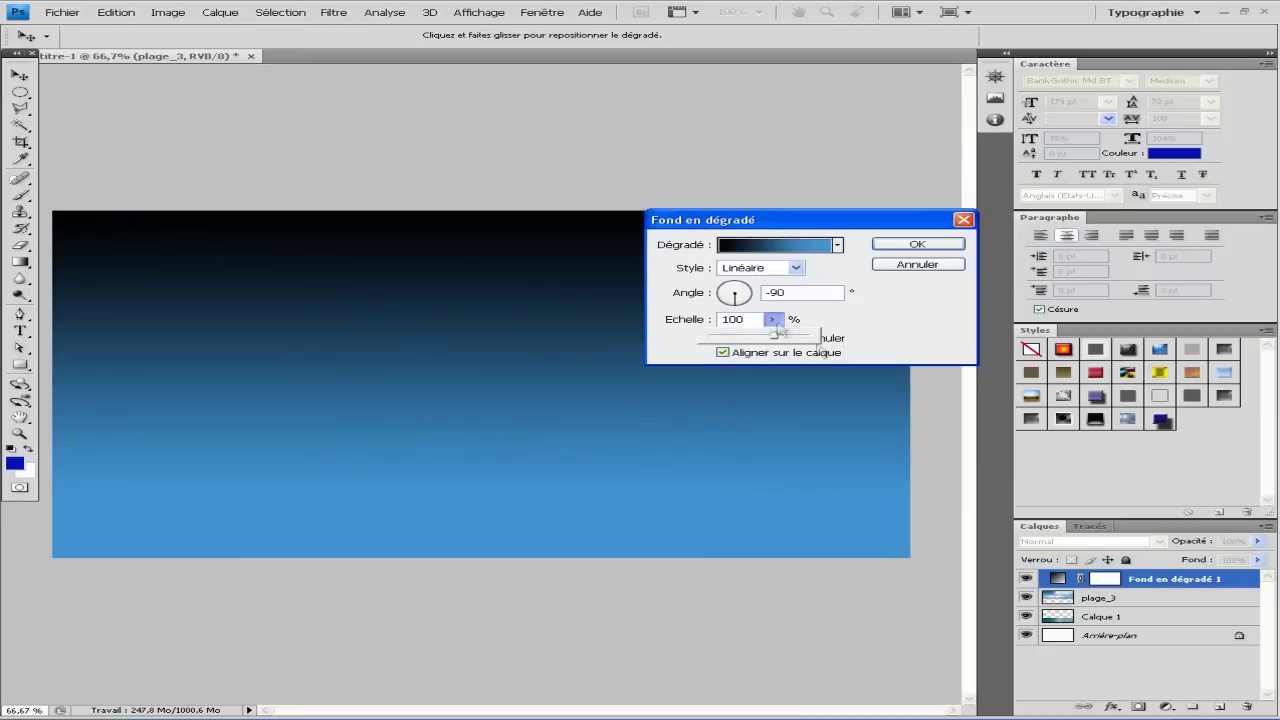
{"action": "left_click", "coordinate": [917, 244]}
Move the gradient below Calque 1 and set plage_3 to Eclaircir at 38% opacity
{"action": "left_click_drag", "start_coordinate": [1152, 582], "coordinate": [1150, 626]}
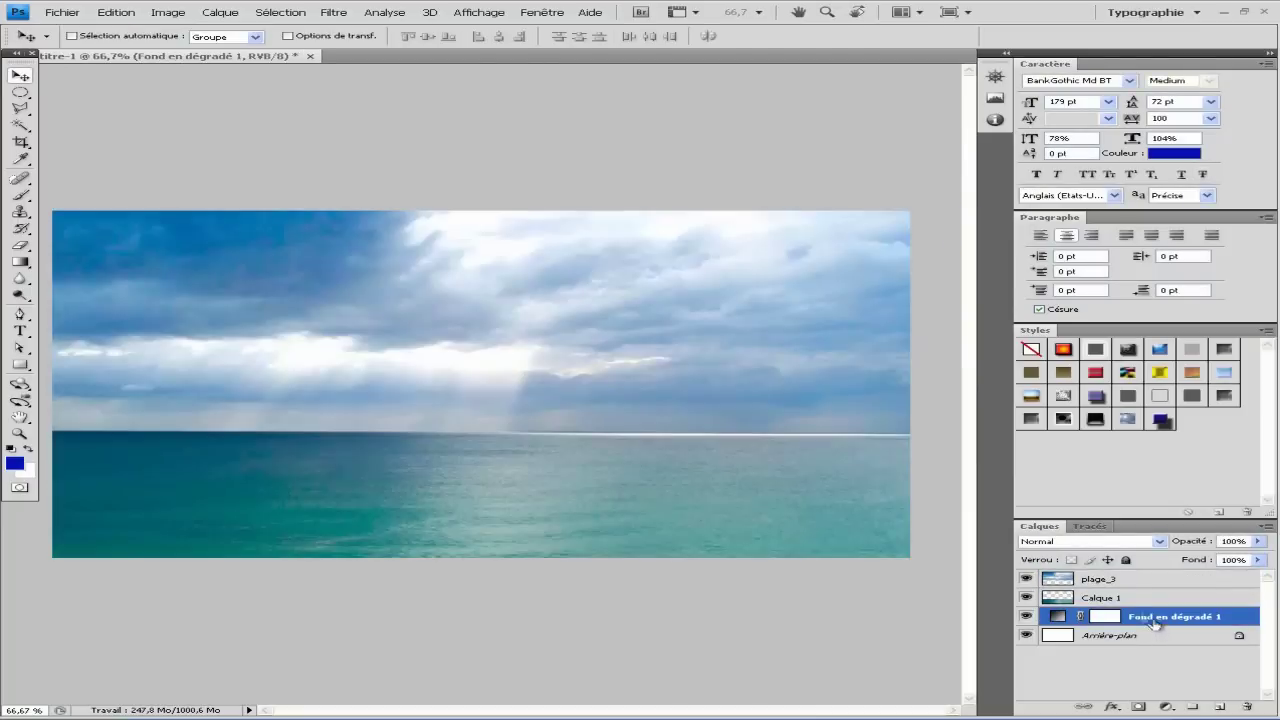
{"action": "left_click", "coordinate": [1100, 579]}
{"action": "mouse_move", "coordinate": [1172, 541]}
{"action": "left_mouse_down"}
{"action": "mouse_move", "coordinate": [1108, 541]}
{"action": "mouse_move", "coordinate": [1192, 541]}
{"action": "left_mouse_up"}
{"action": "left_click", "coordinate": [1158, 541]}
{"action": "left_click", "coordinate": [1097, 297]}
Place the lune moon image, enlarged and rotated into the upper-left sky
{"action": "left_click", "coordinate": [62, 12]}
{"action": "left_click", "coordinate": [126, 246]}
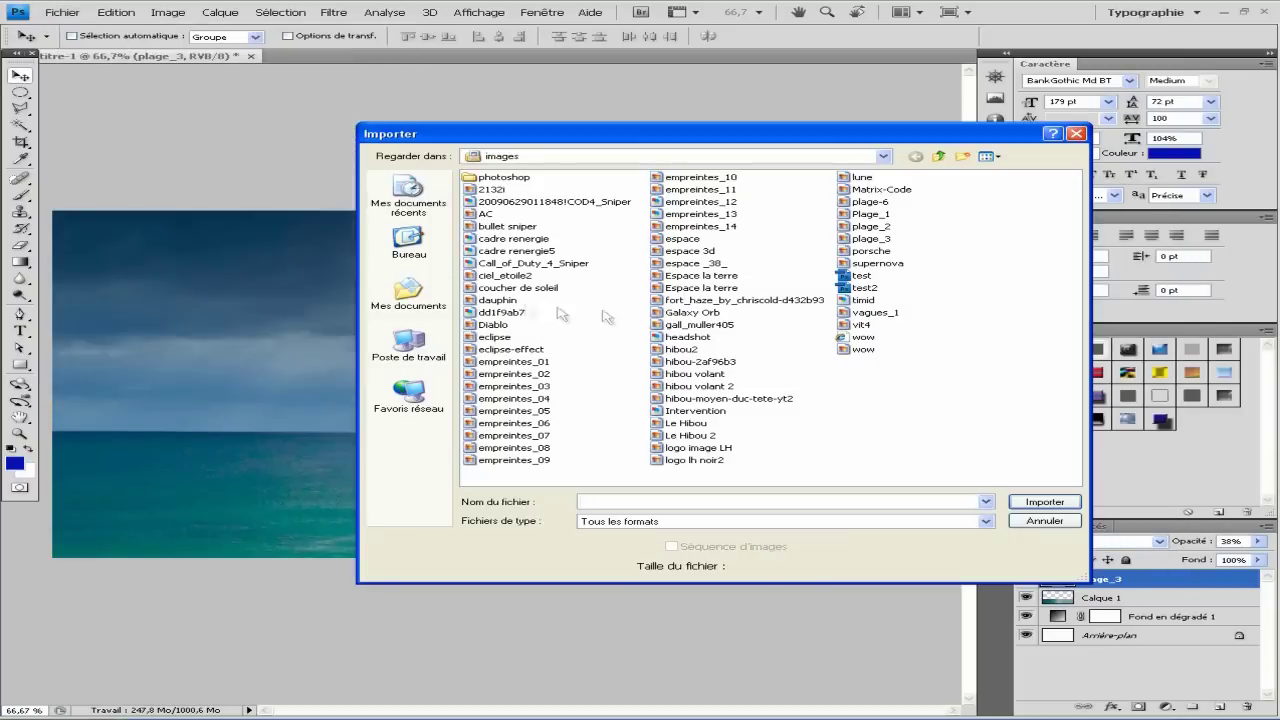
{"action": "left_click", "coordinate": [862, 177]}
{"action": "left_click", "coordinate": [1058, 503]}
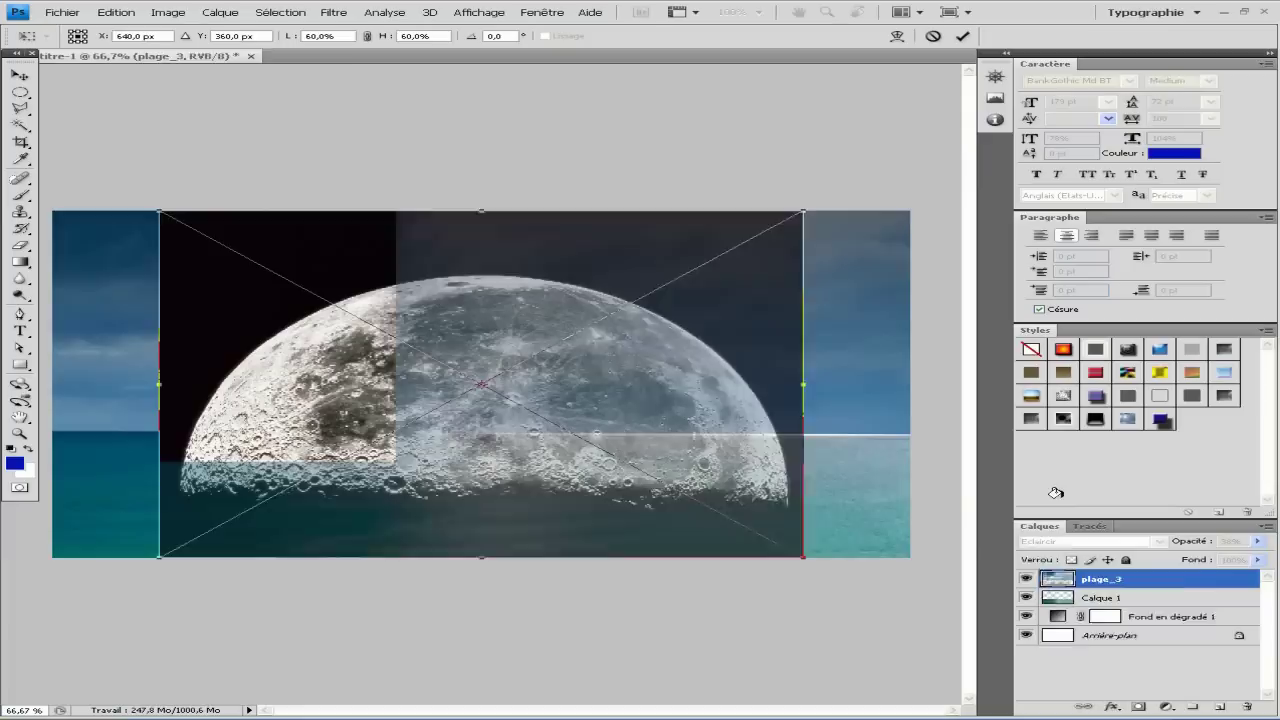
{"action": "mouse_move", "coordinate": [803, 212]}
{"action": "left_mouse_down"}
{"action": "mouse_move", "coordinate": [315, 349]}
{"action": "mouse_move", "coordinate": [296, 479]}
{"action": "mouse_move", "coordinate": [306, 417]}
{"action": "left_mouse_up"}
{"action": "key", "text": "Return"}
Move the lune layer below Calque 1 and blend it with Superposition
{"action": "left_click_drag", "start_coordinate": [1092, 579], "coordinate": [1092, 626]}
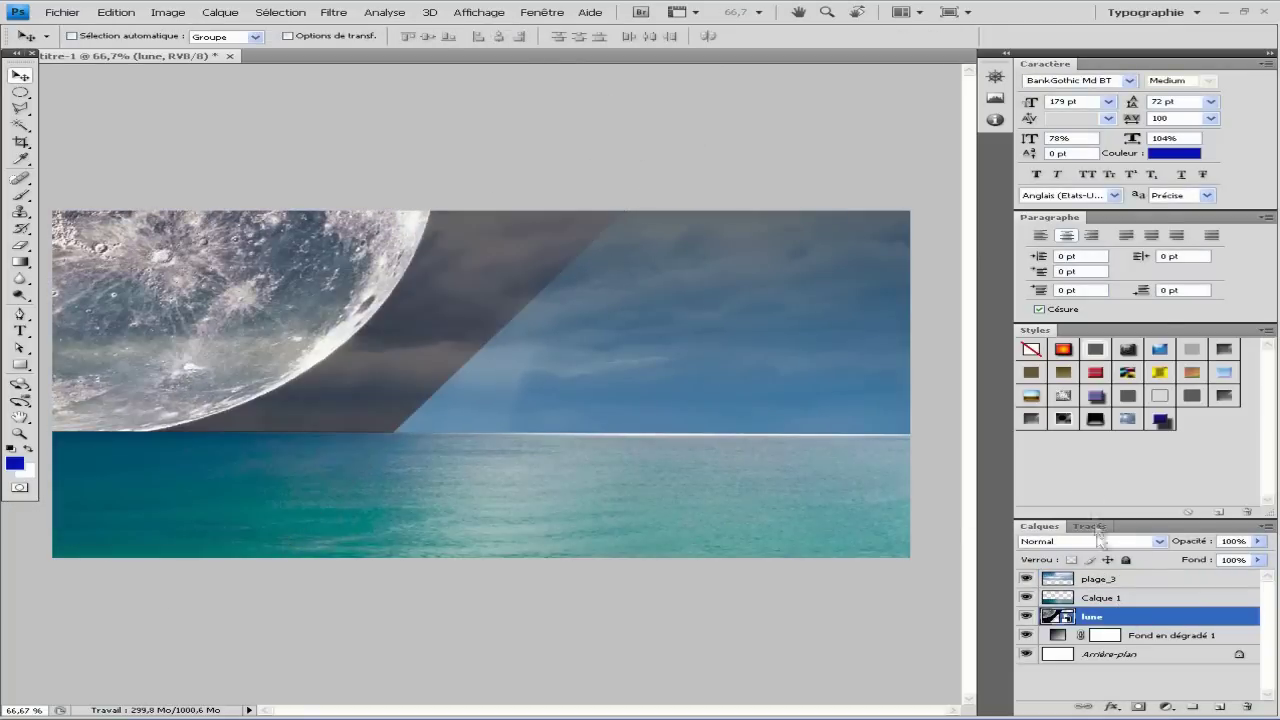
{"action": "left_click", "coordinate": [1088, 541]}
{"action": "left_click", "coordinate": [1105, 322]}
Soften the moon's lower part with a soft 100 px eraser at 44% strength
{"action": "key", "text": "e"}
{"action": "left_click", "coordinate": [138, 36]}
{"action": "key", "text": "Escape"}
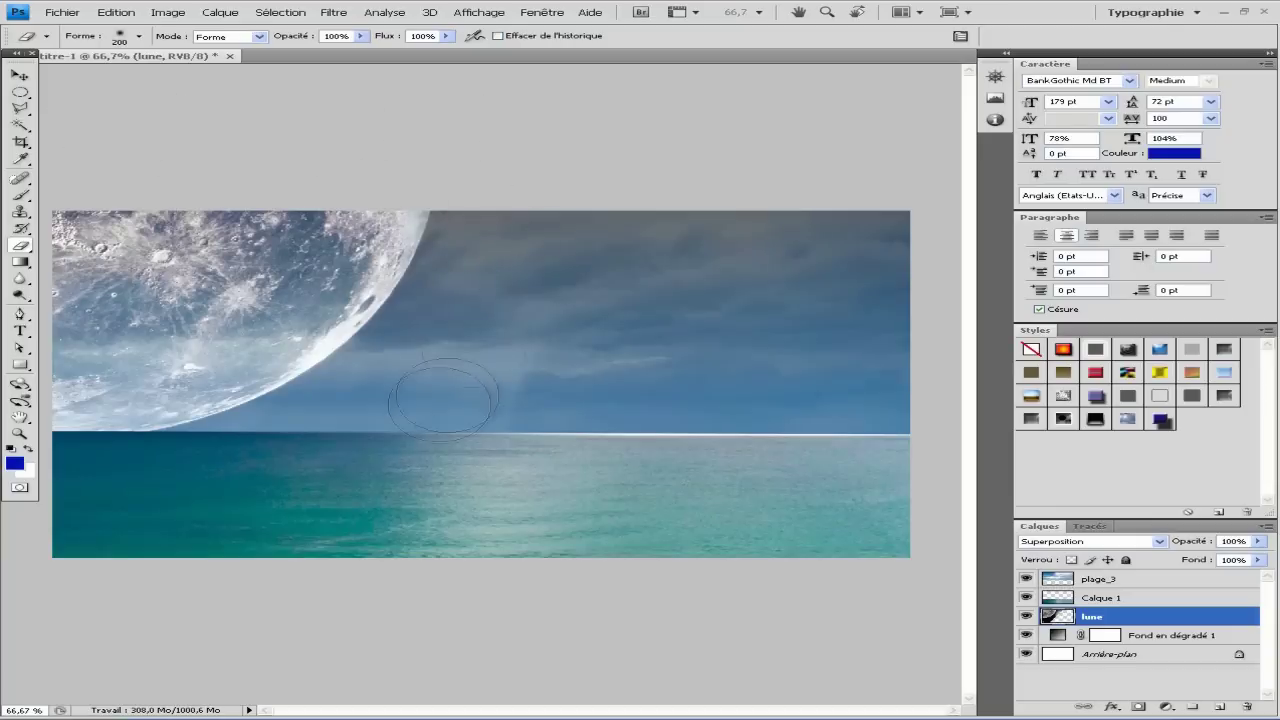
{"action": "left_click", "coordinate": [145, 36]}
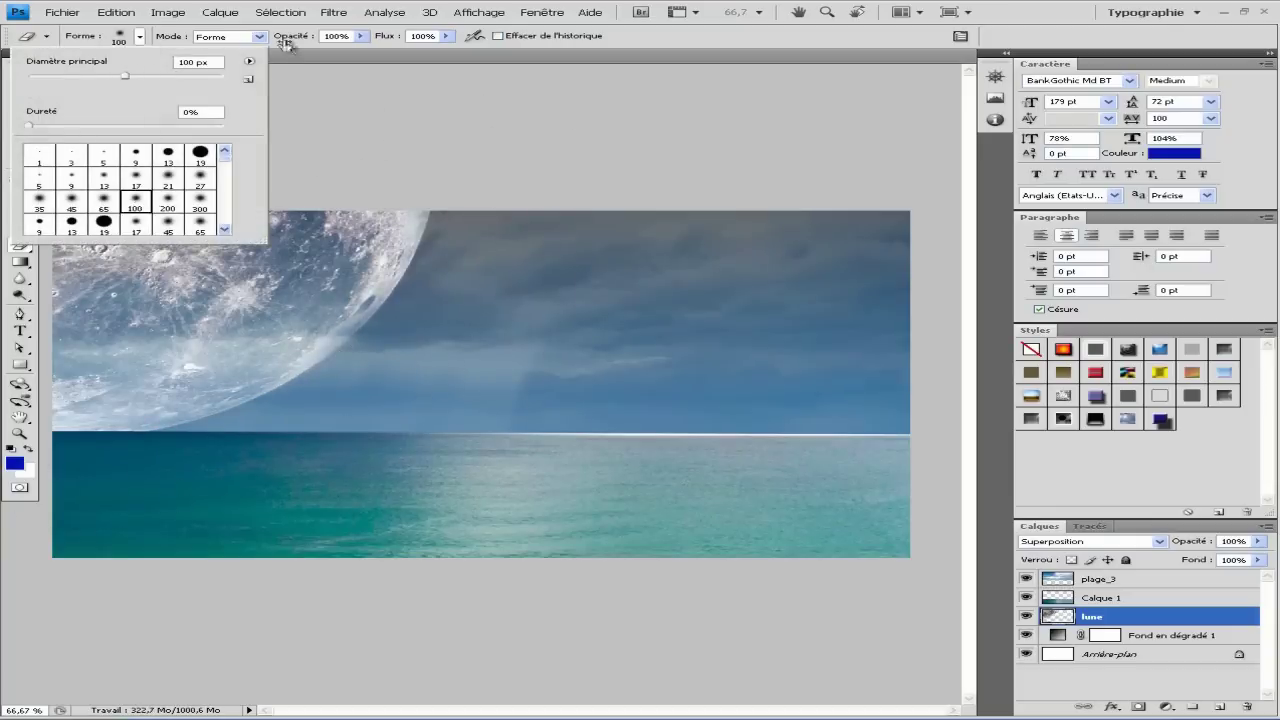
{"action": "double_click", "coordinate": [136, 200]}
{"action": "key", "text": "4"}
{"action": "key", "text": "4"}
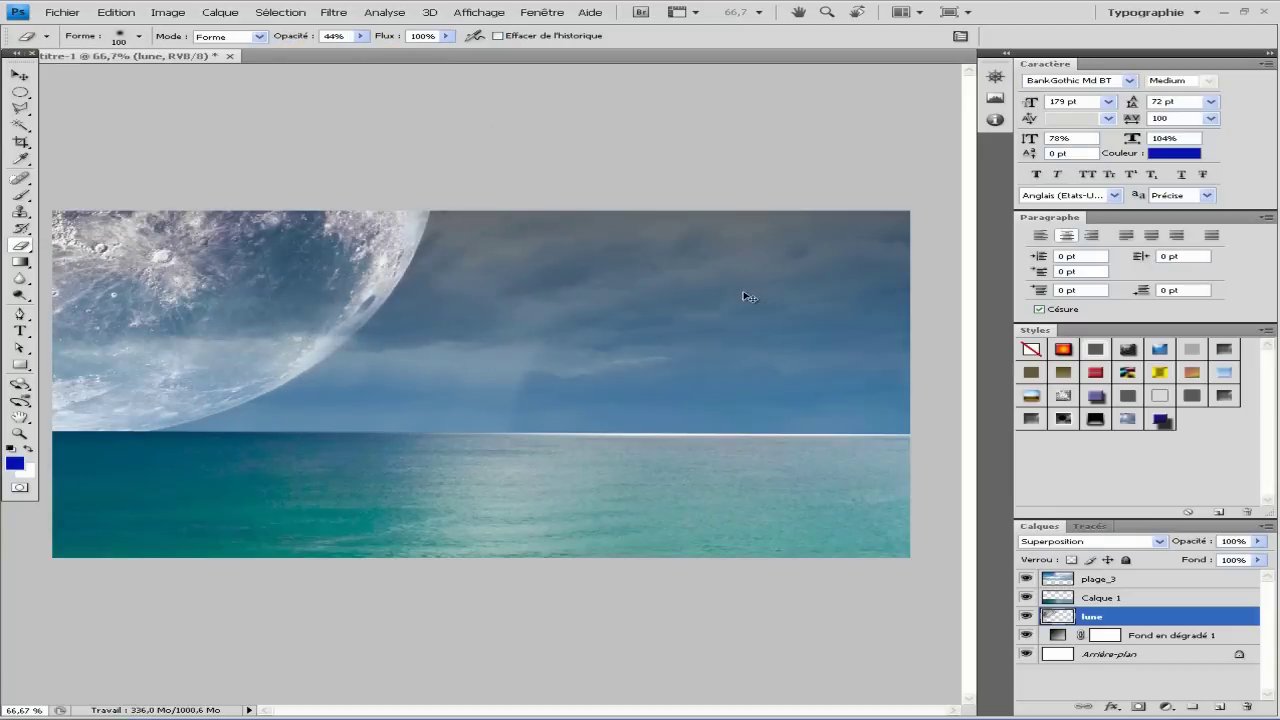
{"action": "key", "text": "ctrl+alt+z"}
{"action": "key", "text": "v"}
{"action": "left_click", "coordinate": [60, 12]}
Place the Espace la terre Earth image, enlarged and rotated to about -116°
{"action": "left_click", "coordinate": [171, 243]}
{"action": "double_click", "coordinate": [703, 281]}
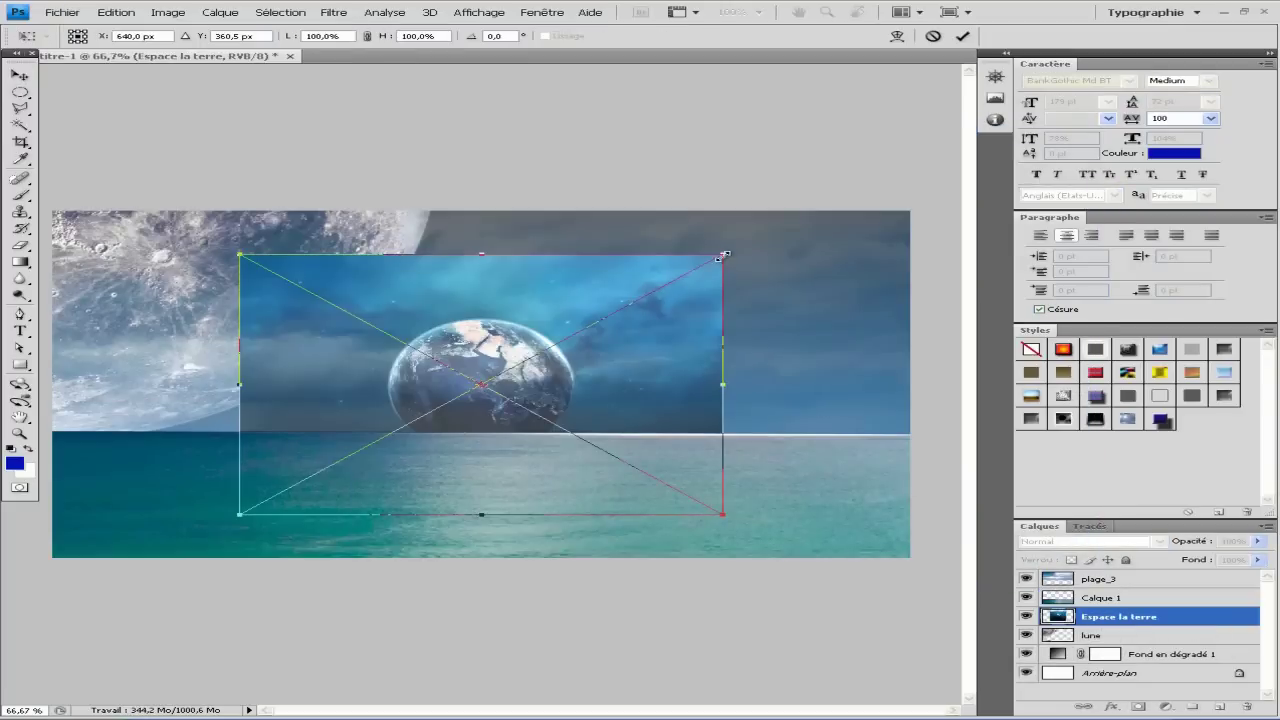
{"action": "left_click_drag", "start_coordinate": [729, 251], "coordinate": [909, 149]}
{"action": "left_click_drag", "start_coordinate": [925, 535], "coordinate": [834, 405]}
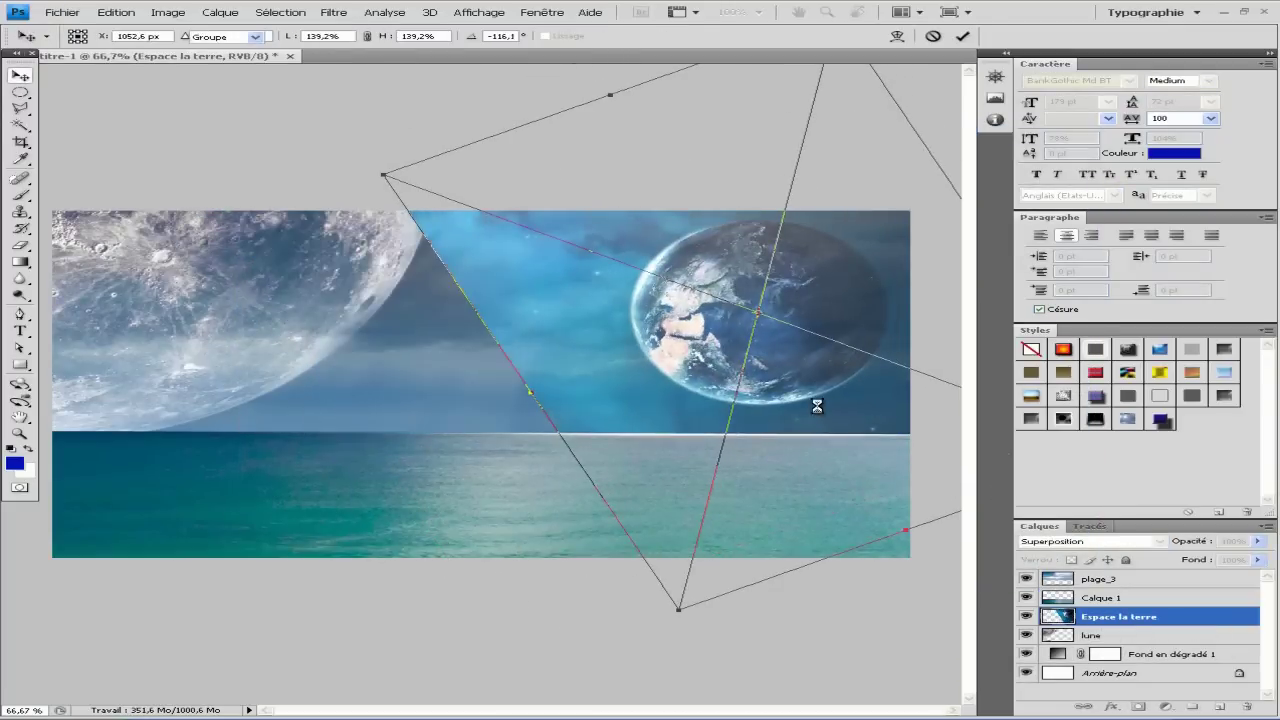
{"action": "key", "text": "Return"}
Blend the Earth with Superposition and softly erase its hard edges with a 200 px brush
{"action": "left_click", "coordinate": [1088, 541]}
{"action": "left_click", "coordinate": [1035, 350]}
{"action": "key", "text": "e"}
{"action": "left_click", "coordinate": [120, 36]}
{"action": "mouse_move", "coordinate": [500, 128]}
{"action": "left_mouse_down"}
{"action": "mouse_move", "coordinate": [620, 428]}
{"action": "mouse_move", "coordinate": [690, 190]}
{"action": "left_mouse_up"}
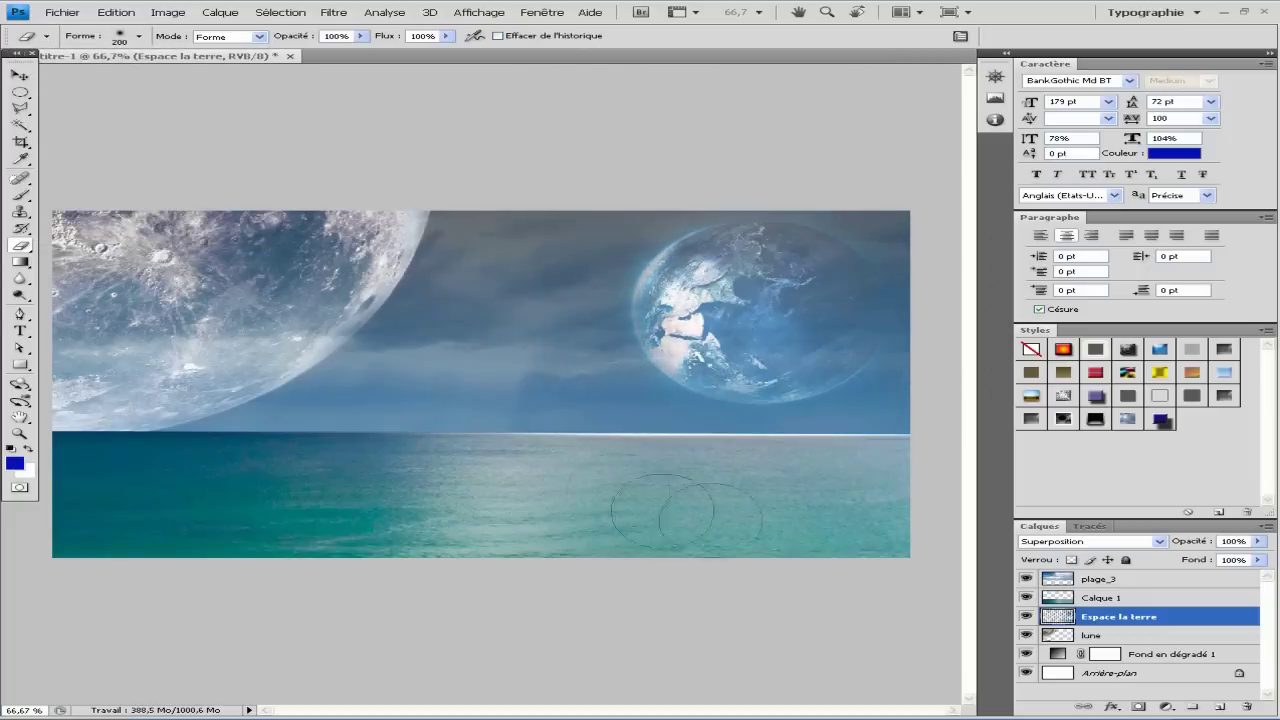
{"action": "left_click_drag", "start_coordinate": [590, 368], "coordinate": [705, 452]}
{"action": "left_click_drag", "start_coordinate": [590, 235], "coordinate": [742, 540]}
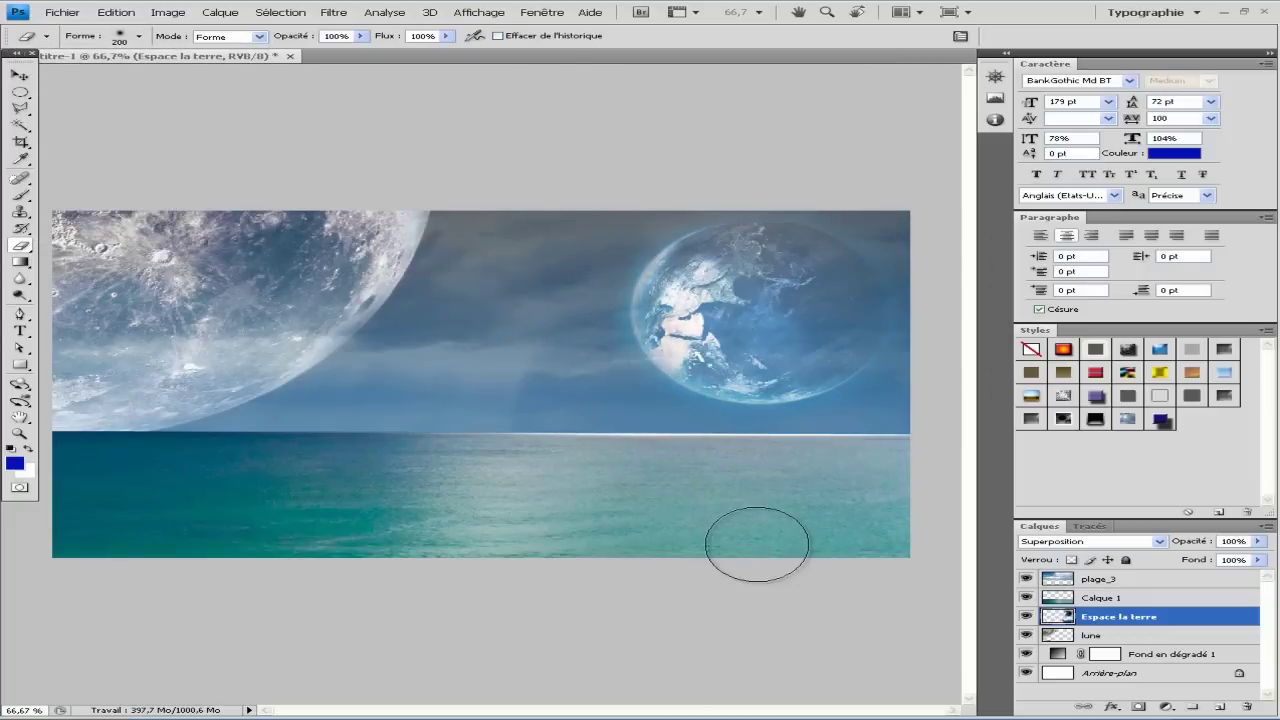
{"action": "left_click", "coordinate": [139, 36]}
{"action": "left_click", "coordinate": [104, 202]}
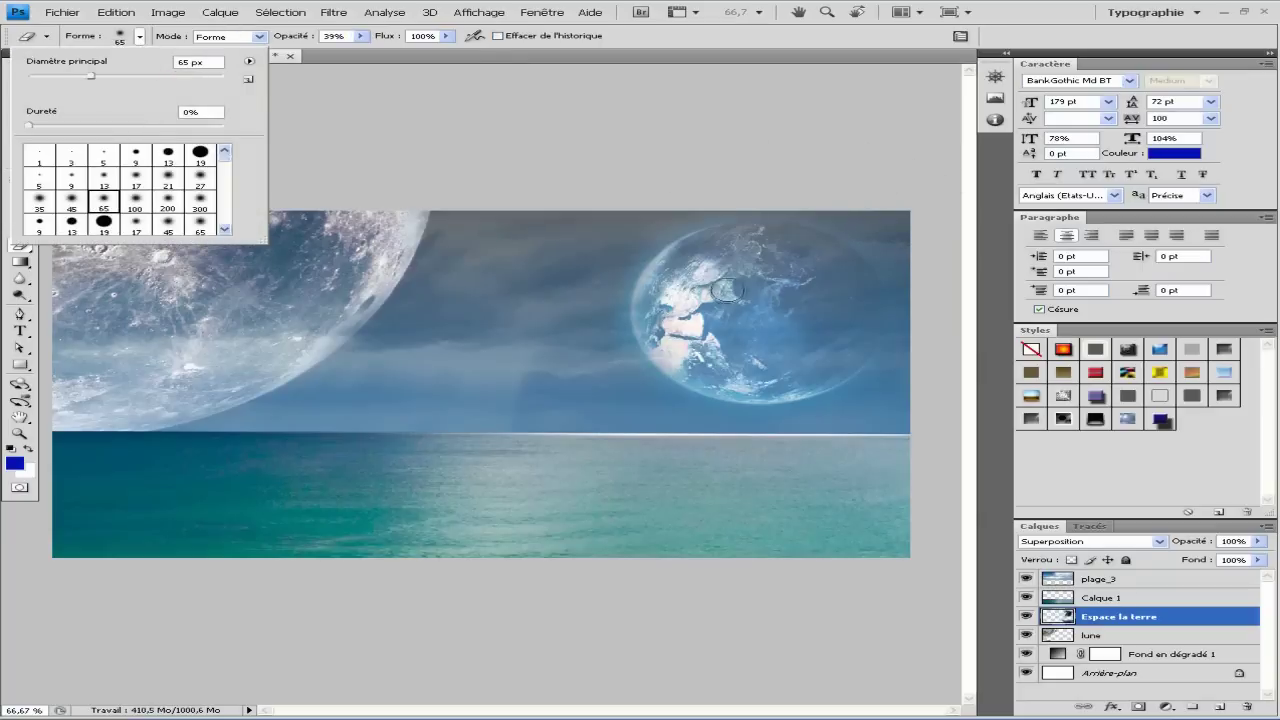
Rotate the Earth slightly and shift it further right
{"action": "key", "text": "v"}
{"action": "key", "text": "ctrl+t"}
{"action": "left_click_drag", "start_coordinate": [640, 540], "coordinate": [654, 491]}
{"action": "key", "text": "Return"}
{"action": "left_click_drag", "start_coordinate": [750, 370], "coordinate": [758, 368]}
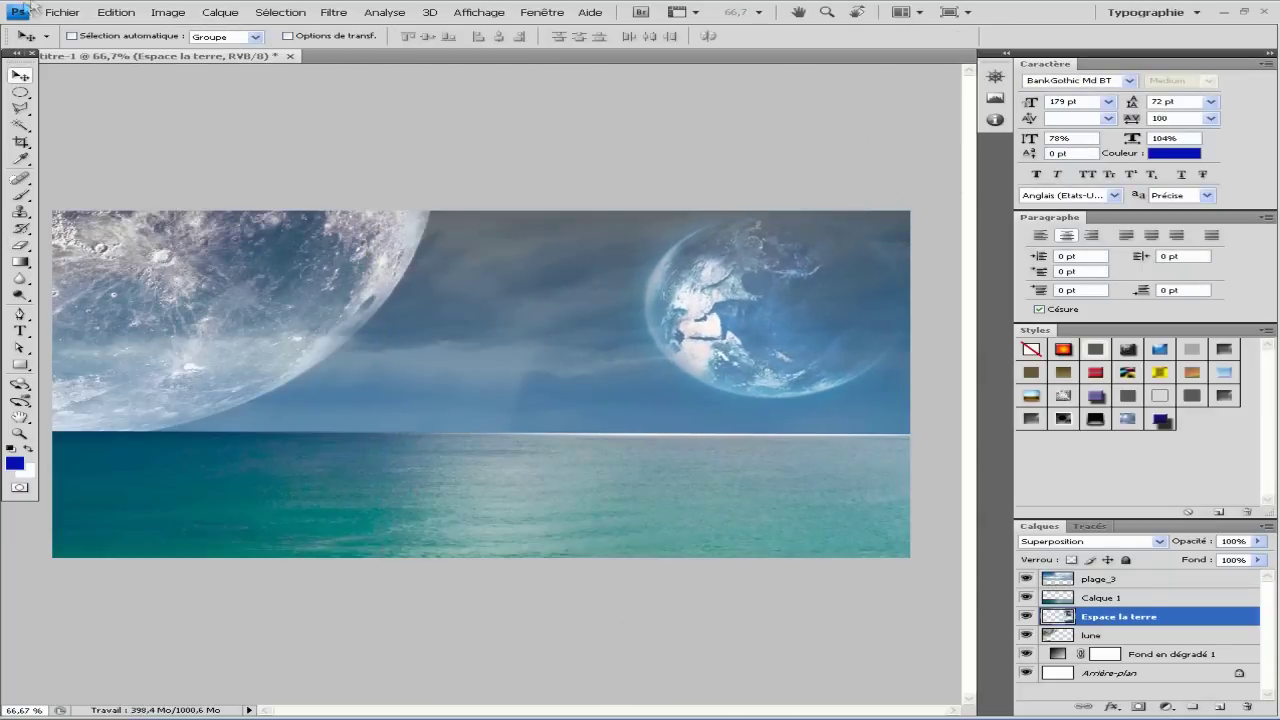
Start placing the eclipse image into the composition
{"action": "left_click", "coordinate": [62, 12]}
{"action": "left_click", "coordinate": [134, 246]}
{"action": "key", "text": "Escape"}
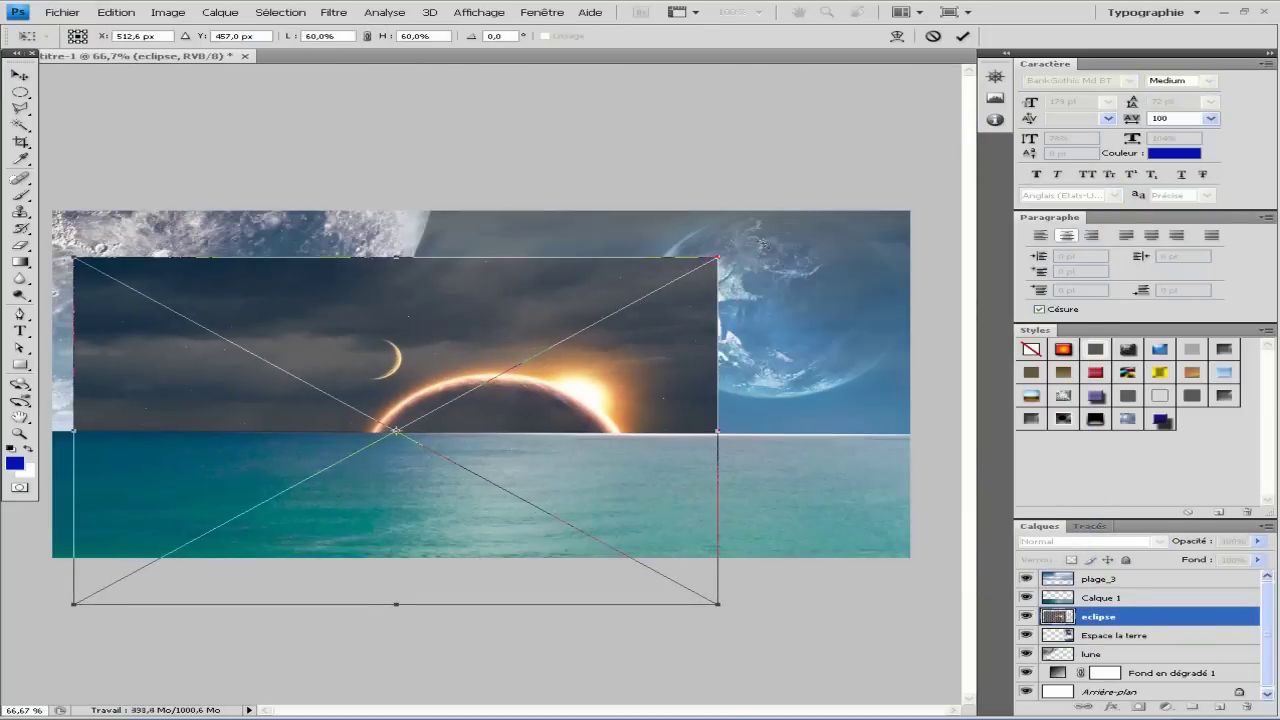
Enlarge the eclipse image slightly and blend it with Superposition
{"action": "left_click_drag", "start_coordinate": [713, 604], "coordinate": [743, 614]}
{"action": "key", "text": "Return"}
{"action": "left_click", "coordinate": [1148, 541]}
{"action": "left_click", "coordinate": [1130, 458]}
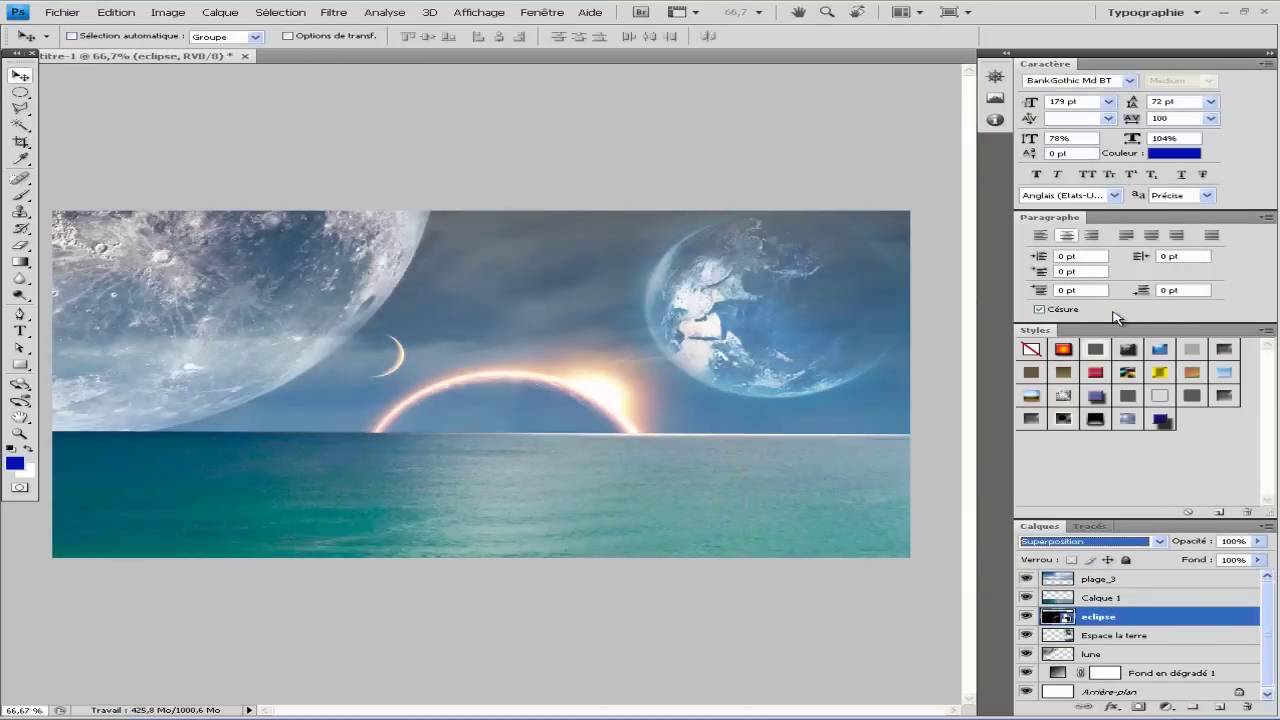
{"action": "key", "text": "e"}
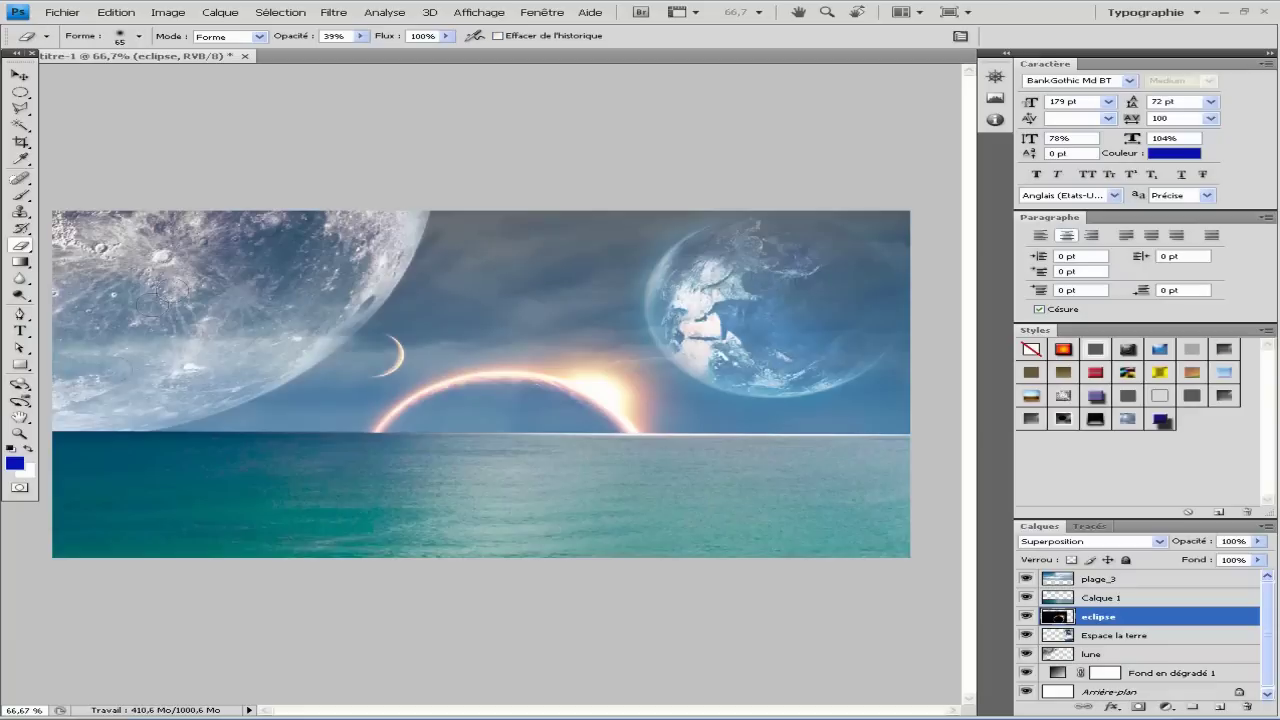
{"action": "key", "text": "v"}
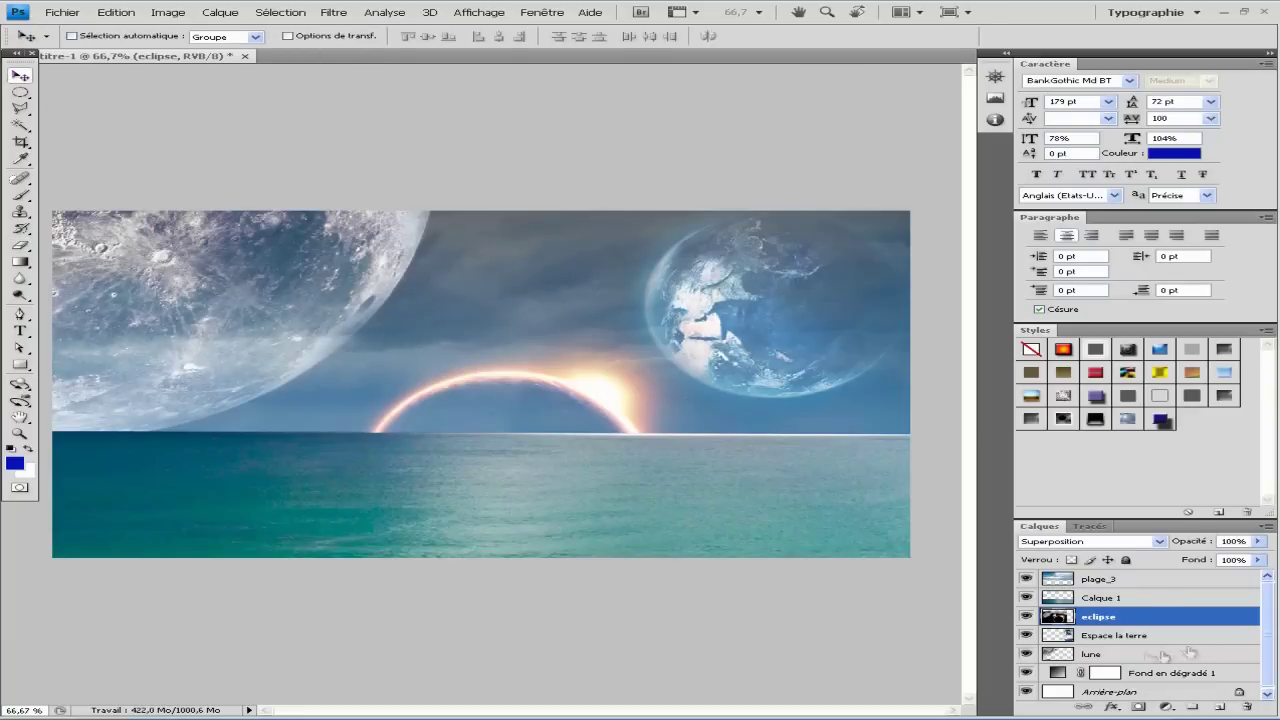
Shrink the Espace la terre Earth layer slightly
{"action": "left_click", "coordinate": [1134, 634]}
{"action": "key", "text": "ctrl+t"}
{"action": "left_click_drag", "start_coordinate": [374, 607], "coordinate": [405, 597]}
{"action": "key", "text": "Return"}
{"action": "left_click", "coordinate": [62, 12]}
Place the dauphin dolphin photo as the top layer, nudged down slightly
{"action": "left_click", "coordinate": [120, 245]}
{"action": "key", "text": "Escape"}
{"action": "key", "text": "Return"}
{"action": "left_click_drag", "start_coordinate": [1186, 634], "coordinate": [1186, 578]}
{"action": "left_click_drag", "start_coordinate": [527, 395], "coordinate": [527, 419]}
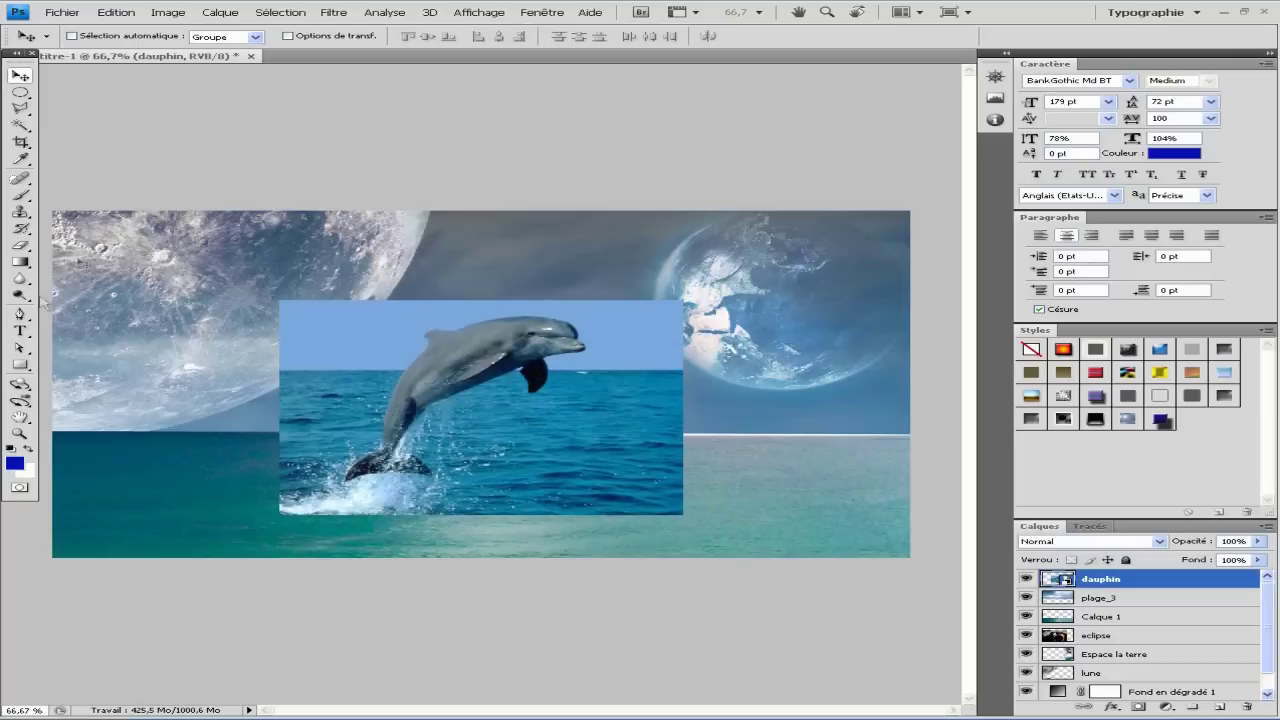
Cut the dolphin out onto Calque 2 and delete the original dauphin layer
{"action": "left_click", "coordinate": [20, 313]}
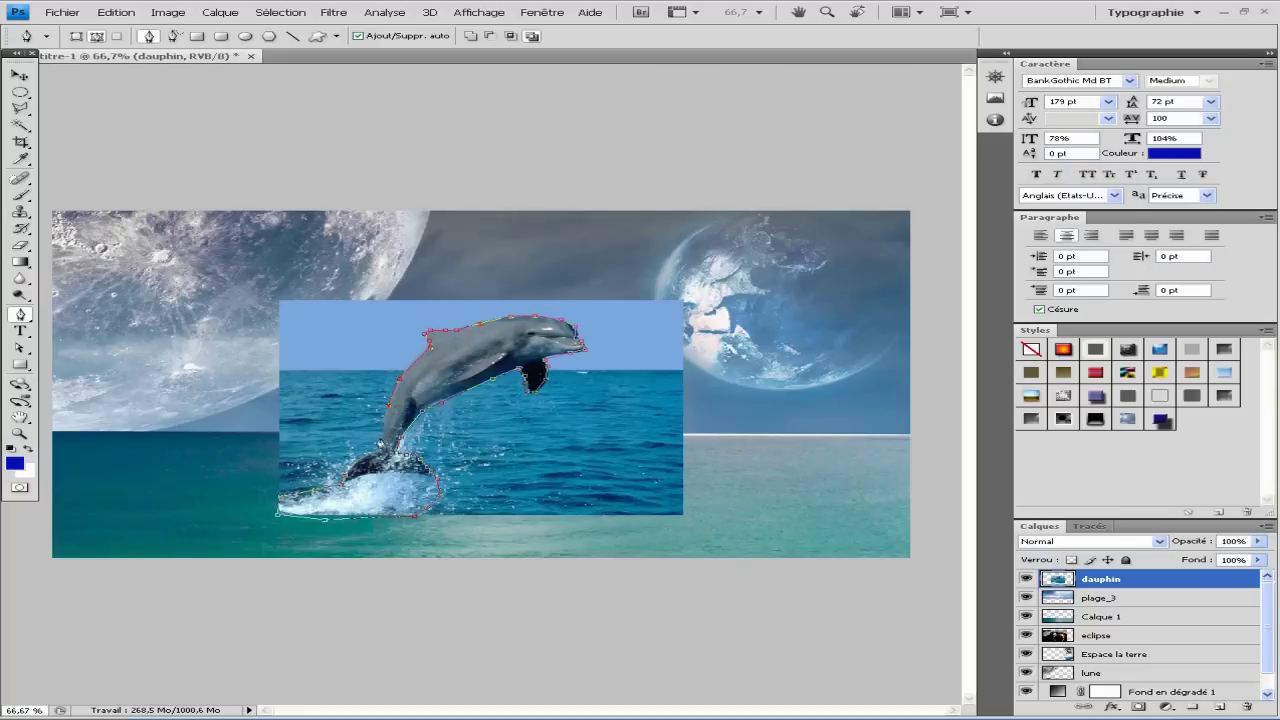
{"action": "key", "text": "v"}
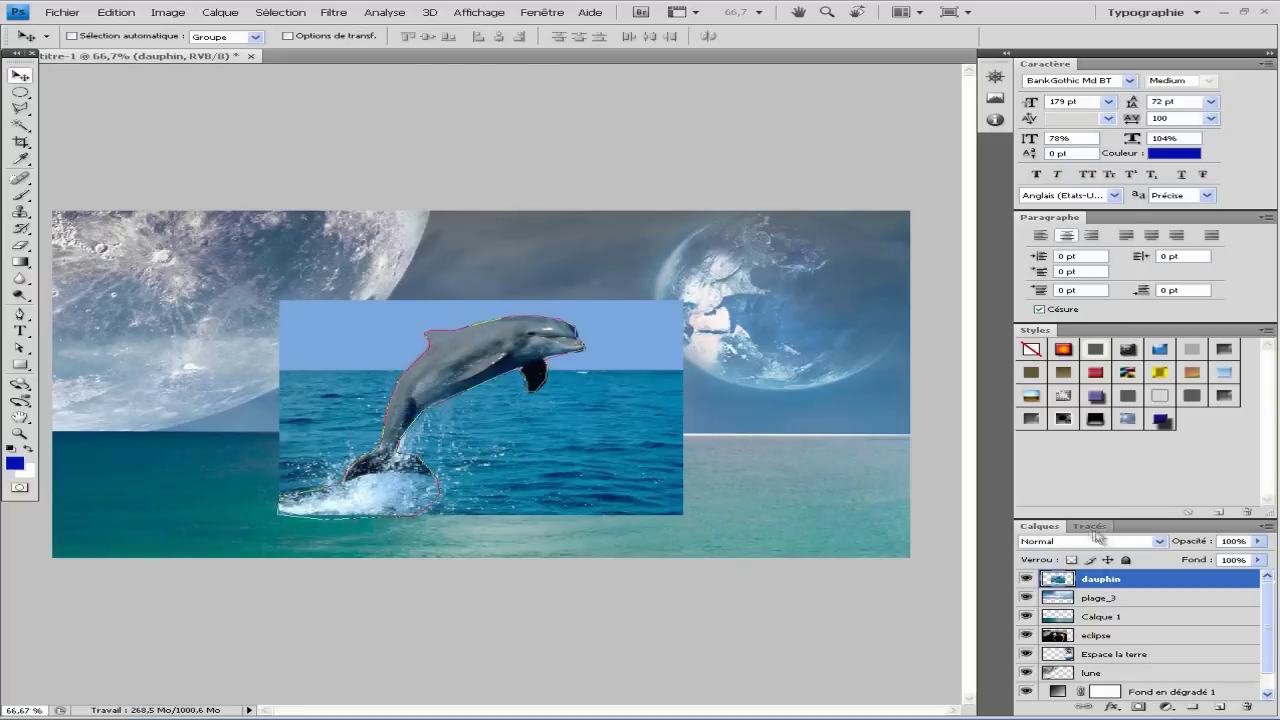
{"action": "left_click", "coordinate": [1090, 526]}
{"action": "left_click", "coordinate": [1040, 526]}
{"action": "left_click", "coordinate": [1112, 598]}
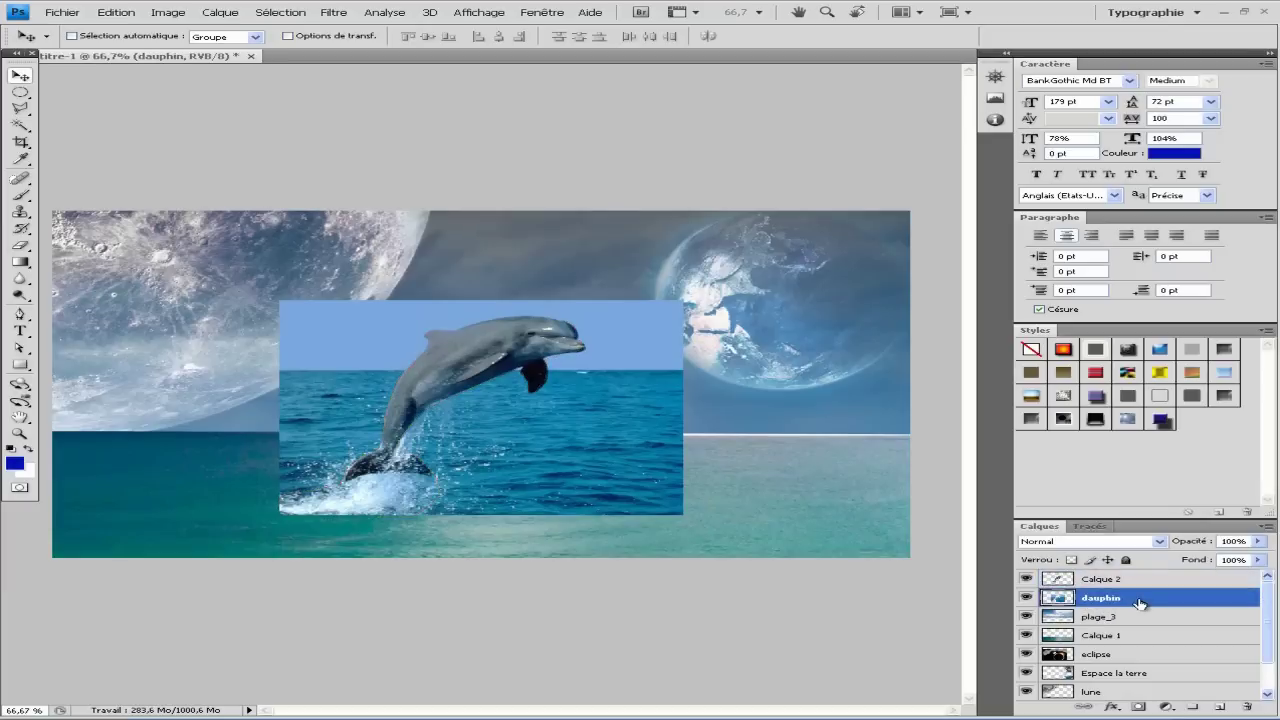
{"action": "key", "text": "Delete"}
{"action": "left_click", "coordinate": [1190, 582]}
Shrink the dolphin to 19.6% in the lower-left sea and soften its splash with a soft eraser
{"action": "key", "text": "ctrl+t"}
{"action": "mouse_move", "coordinate": [596, 313]}
{"action": "left_mouse_down"}
{"action": "mouse_move", "coordinate": [337, 466]}
{"action": "mouse_move", "coordinate": [262, 470]}
{"action": "left_mouse_up"}
{"action": "key", "text": "Return"}
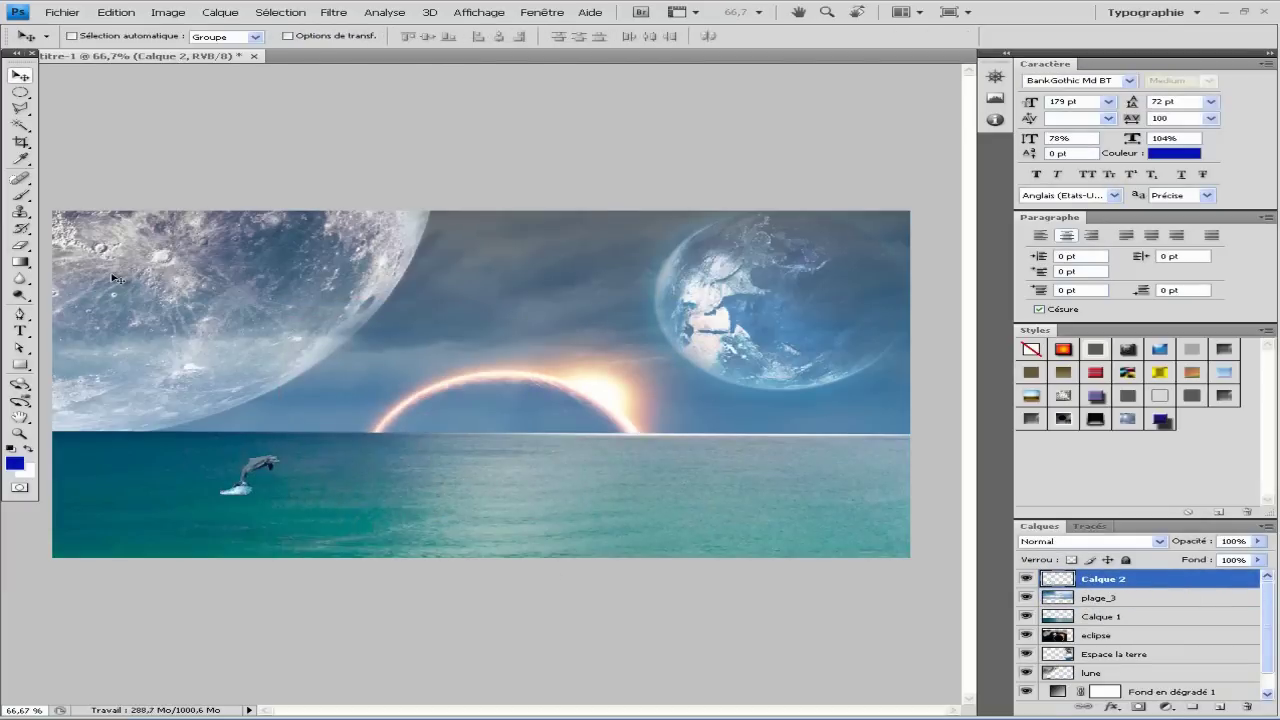
{"action": "left_click", "coordinate": [19, 245]}
{"action": "left_click", "coordinate": [138, 36]}
{"action": "key", "text": "Escape"}
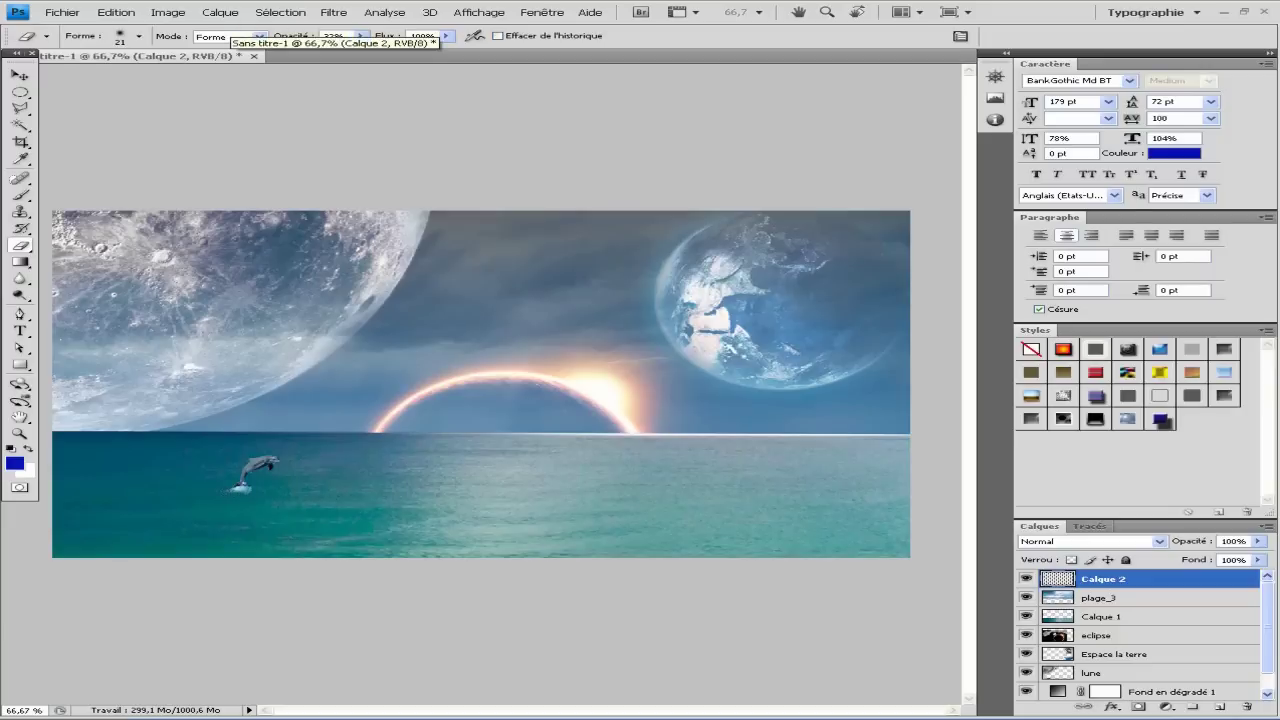
{"action": "left_click", "coordinate": [238, 489]}
{"action": "left_click", "coordinate": [21, 76]}
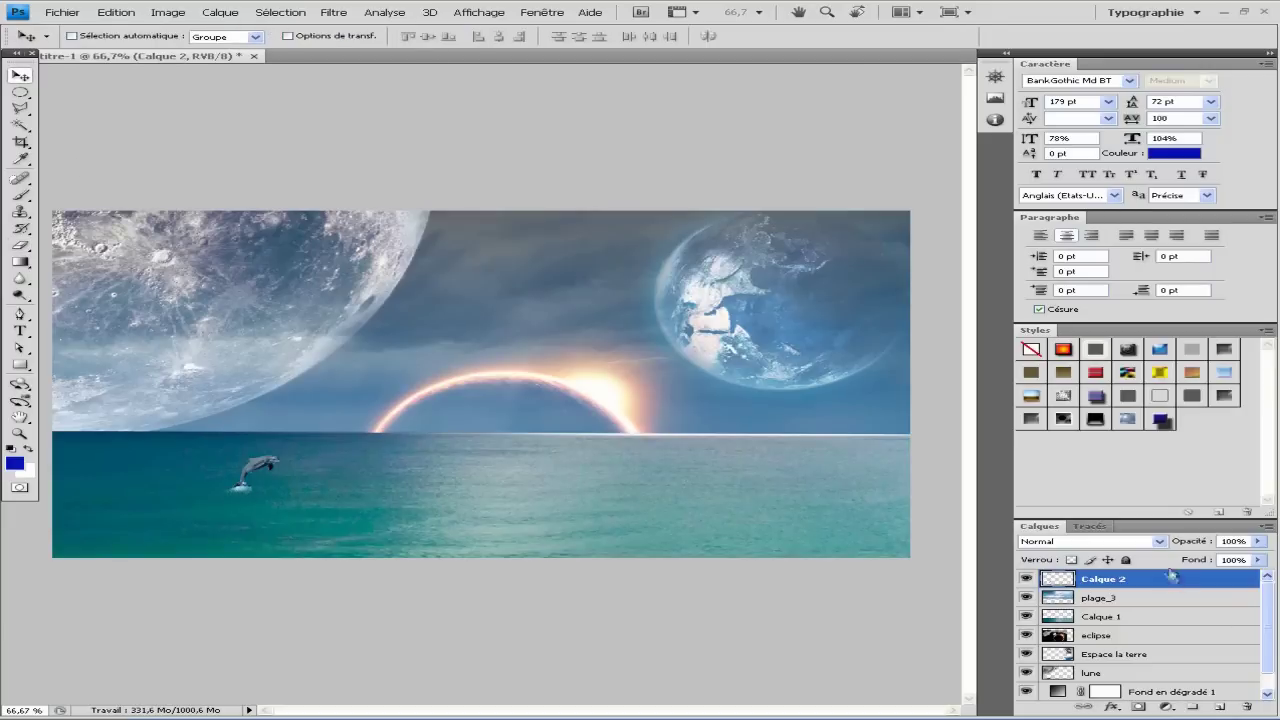
{"action": "type", "text": "dauphin"}
Duplicate the dolphin, enlarge the copy to about 150% and flip it horizontally
{"action": "key", "text": "ctrl+j"}
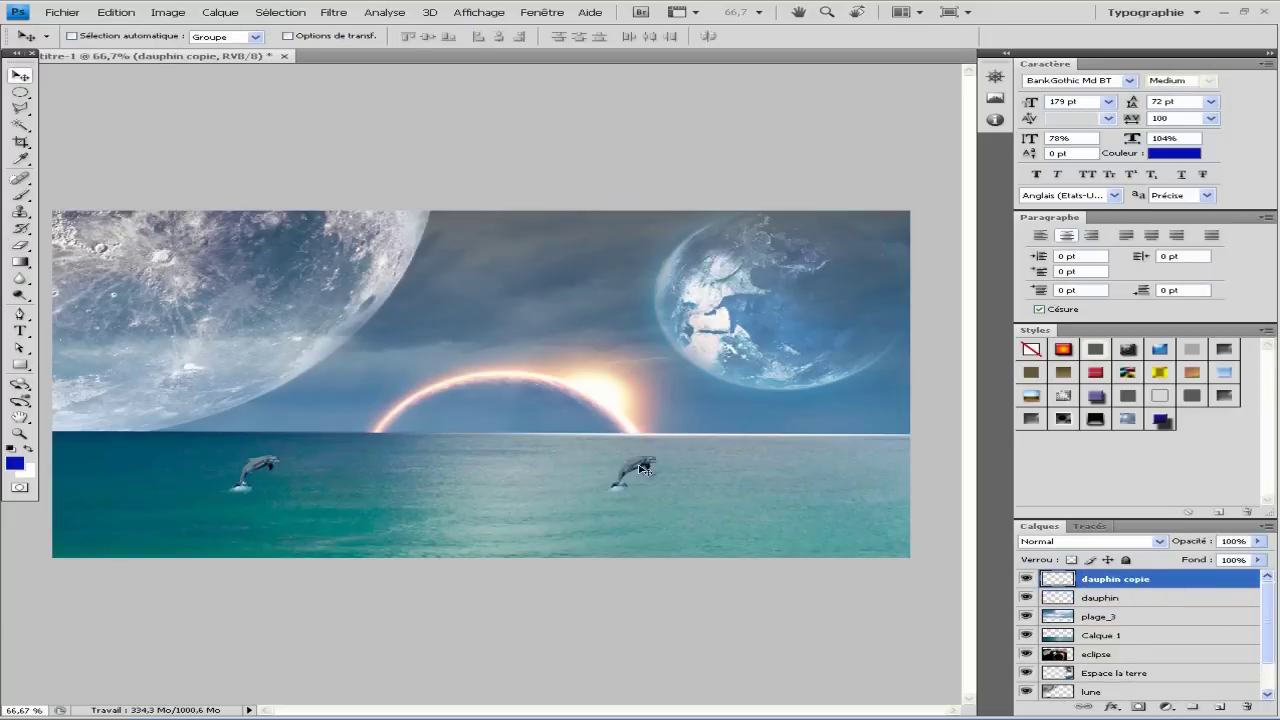
{"action": "key", "text": "ctrl+t"}
{"action": "mouse_move", "coordinate": [658, 455]}
{"action": "left_mouse_down"}
{"action": "mouse_move", "coordinate": [688, 436]}
{"action": "mouse_move", "coordinate": [813, 552]}
{"action": "left_mouse_up"}
{"action": "left_click", "coordinate": [115, 12]}
{"action": "left_click", "coordinate": [427, 400]}
{"action": "key", "text": "Return"}
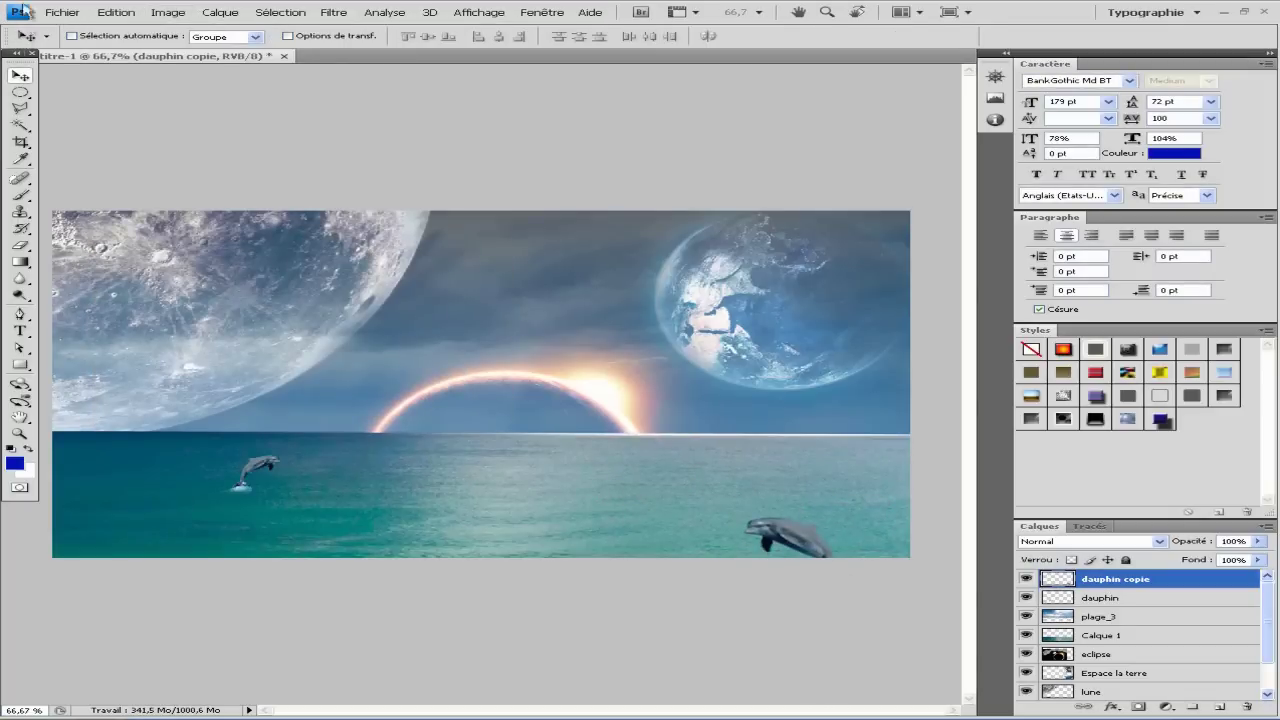
Set the eclipse layer's blend mode to Superposition
{"action": "left_click", "coordinate": [62, 12]}
{"action": "left_click", "coordinate": [49, 249]}
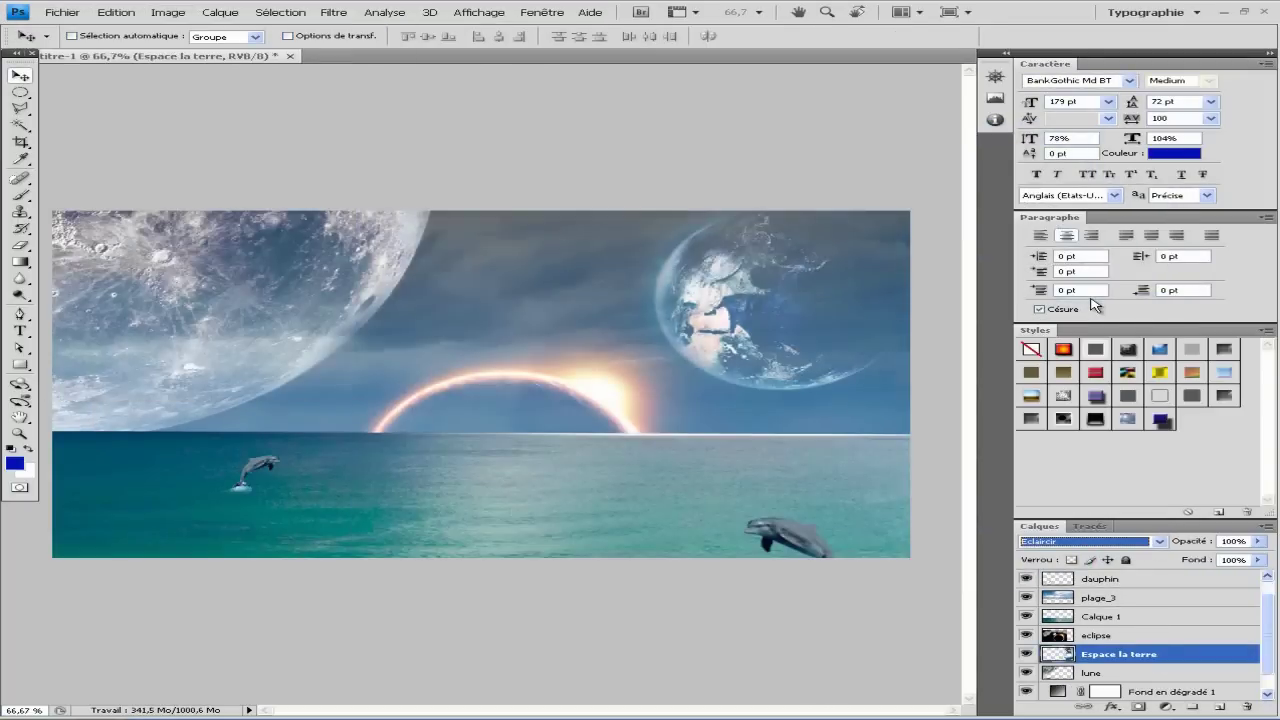
{"action": "left_click", "coordinate": [1096, 635]}
{"action": "left_click", "coordinate": [1210, 420]}
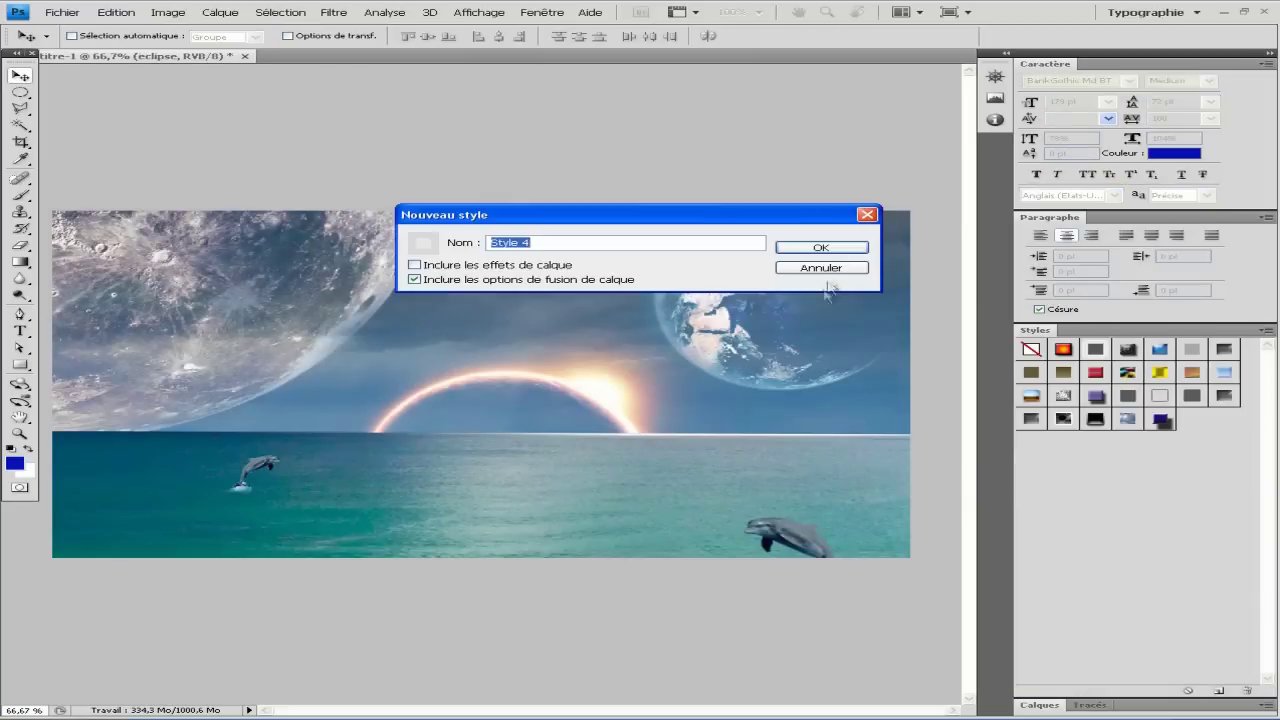
{"action": "key", "text": "Escape"}
{"action": "left_click", "coordinate": [1166, 707]}
{"action": "left_click", "coordinate": [1090, 541]}
{"action": "left_click", "coordinate": [1065, 292]}
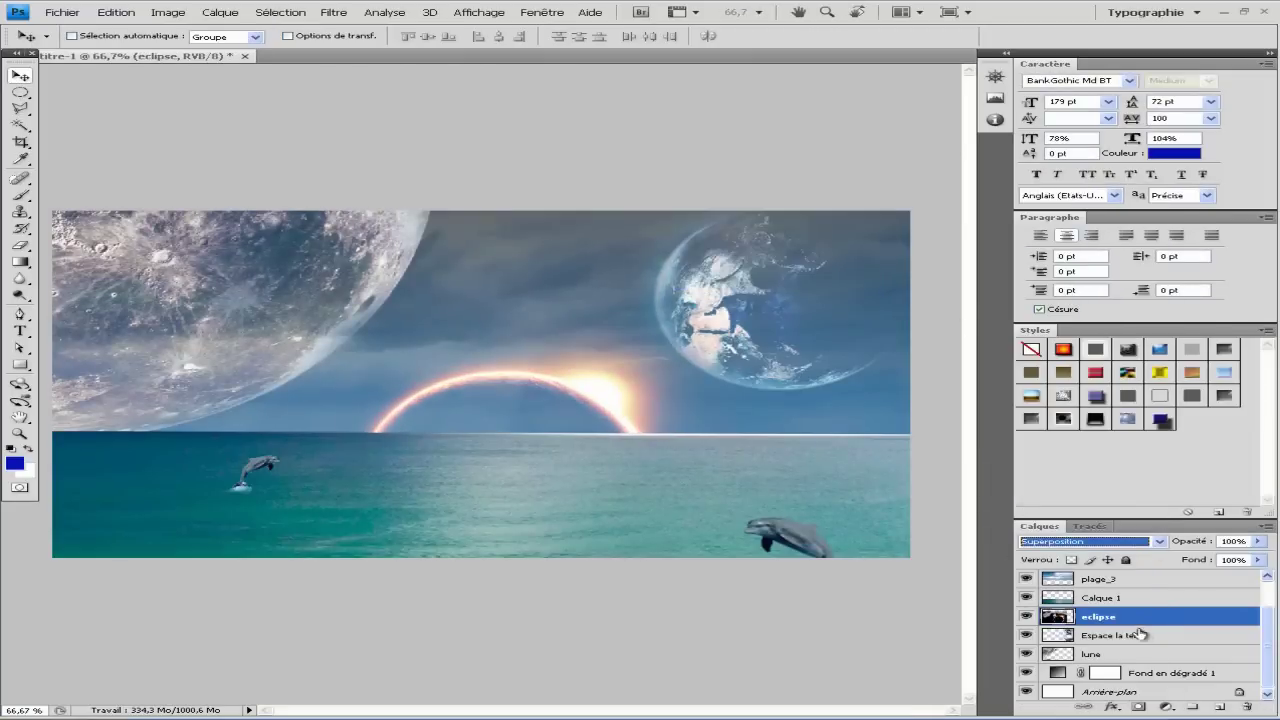
Rotate the Espace la terre Earth layer slightly
{"action": "left_click", "coordinate": [49, 13]}
{"action": "left_click", "coordinate": [75, 217]}
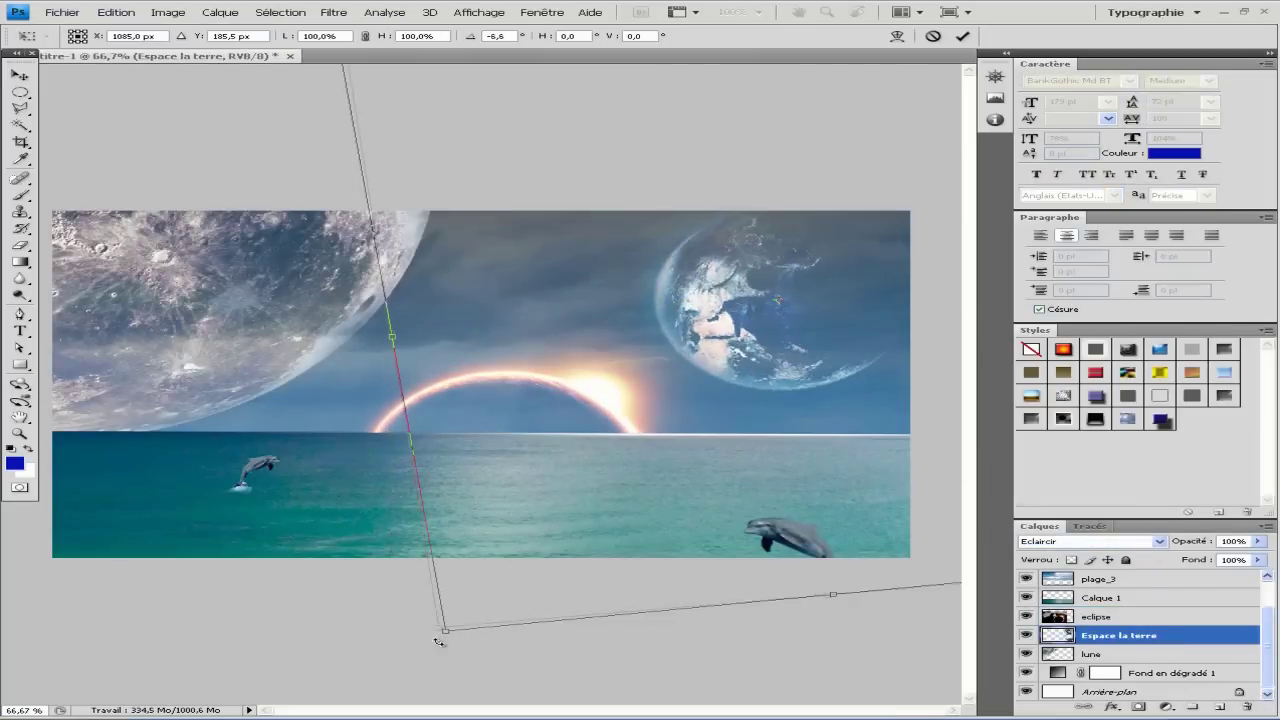
{"action": "key", "text": "Return"}
{"action": "left_click", "coordinate": [62, 12]}
Place the hibou volant 2 owl image
{"action": "left_click", "coordinate": [180, 247]}
{"action": "left_click", "coordinate": [695, 373]}
{"action": "double_click", "coordinate": [695, 386]}
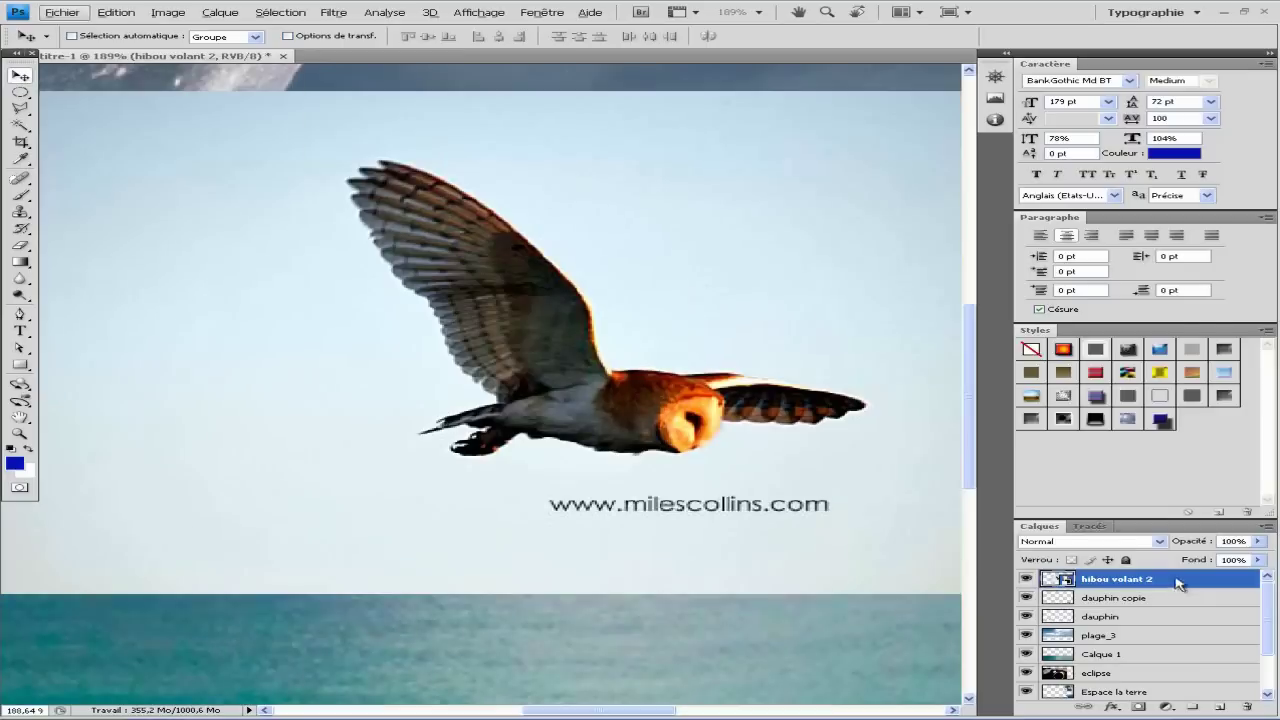
Trace a Pen path around the owl
{"action": "left_click", "coordinate": [19, 313]}
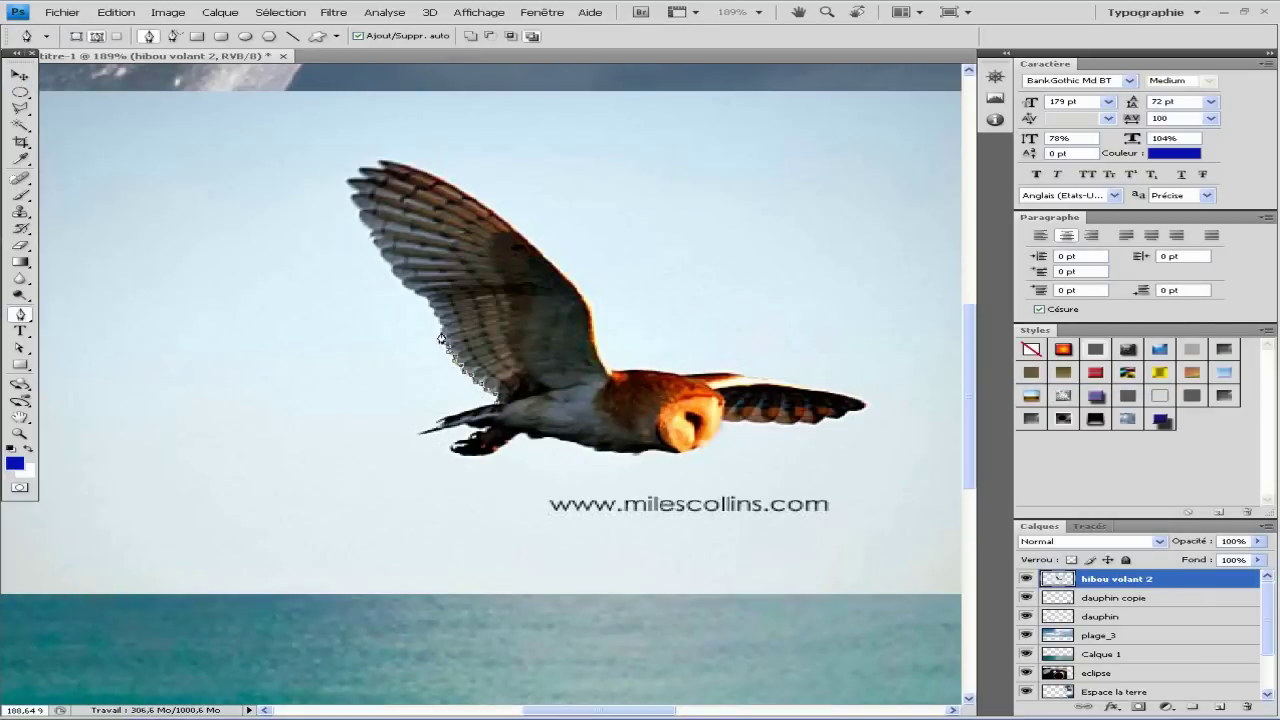
{"action": "scroll", "coordinate": [441, 340], "scroll_direction": "up", "scroll_amount": 3}
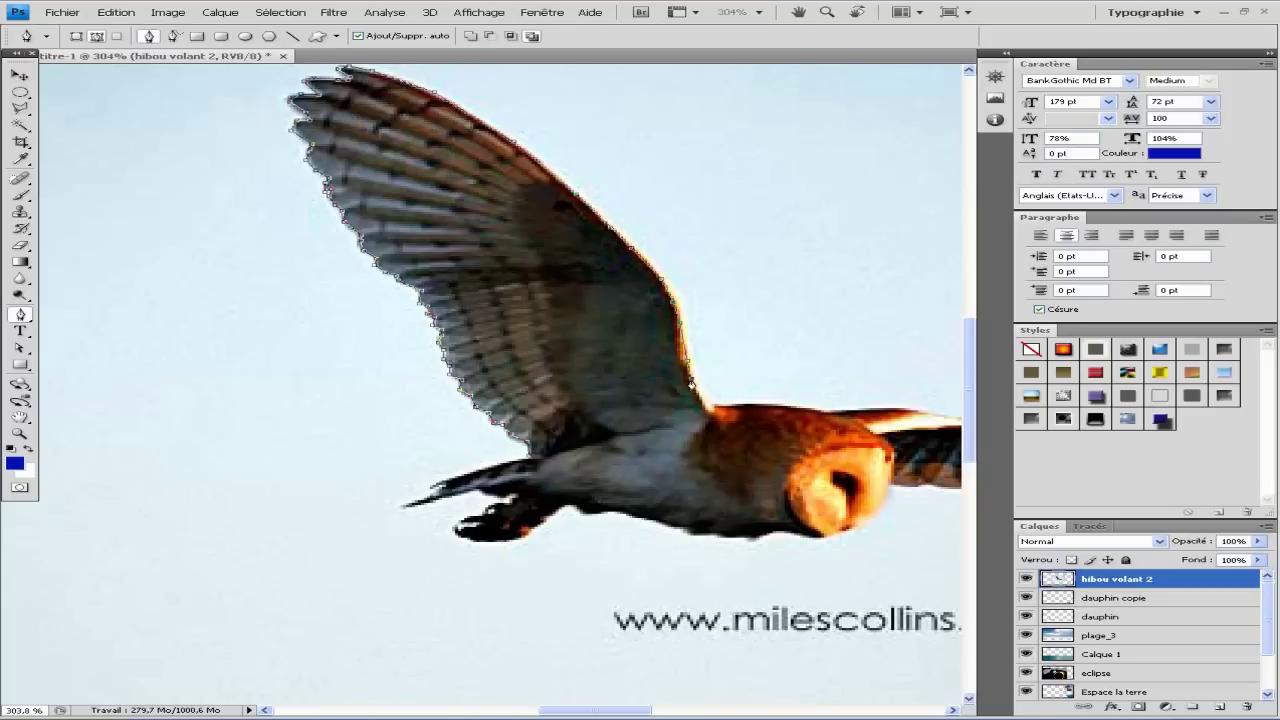
{"action": "left_click_drag", "start_coordinate": [634, 712], "coordinate": [704, 712]}
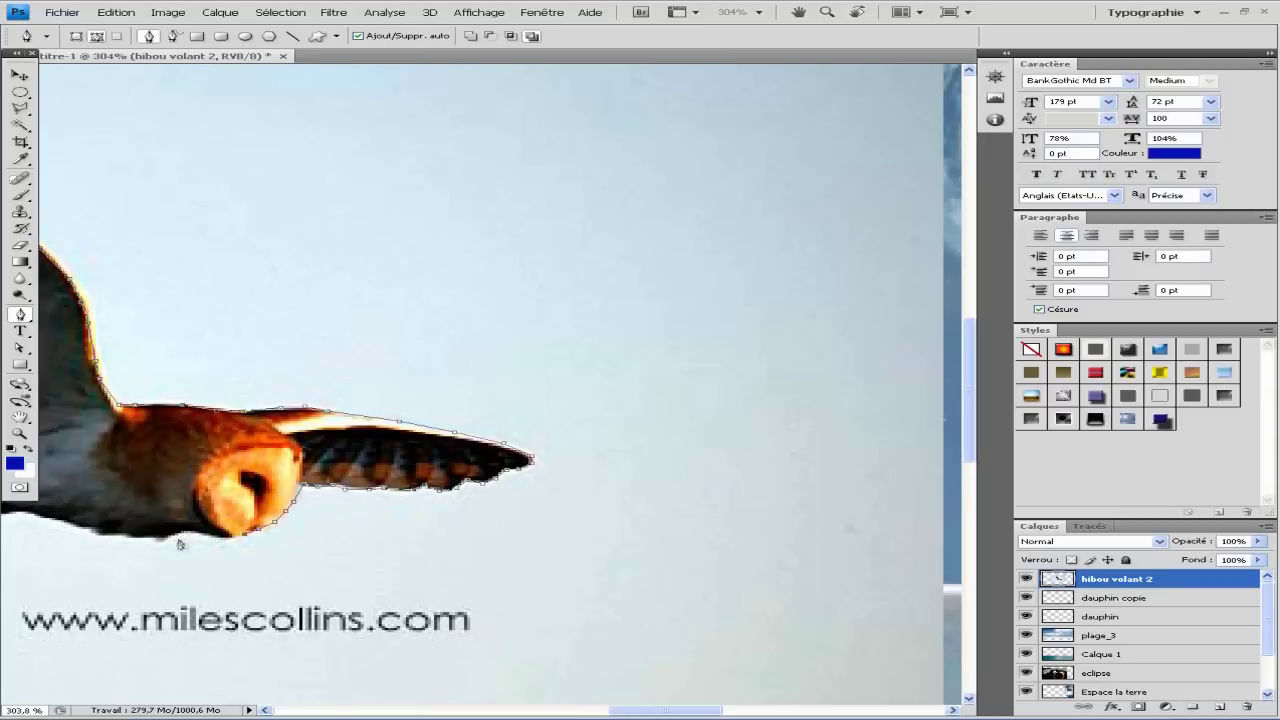
{"action": "left_click_drag", "start_coordinate": [77, 532], "coordinate": [587, 511]}
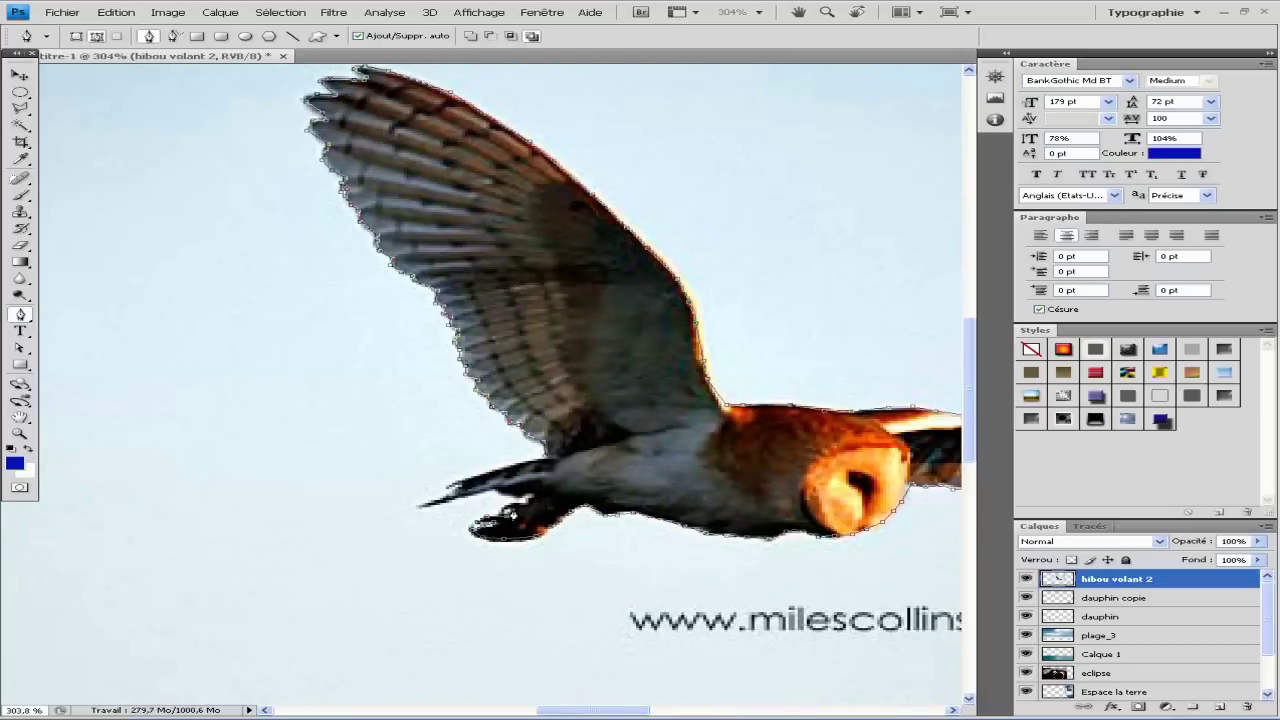
Copy the selected owl onto its own layer, hide the original photo, and rename it Hibou
{"action": "key", "text": "v"}
{"action": "key", "text": "ctrl+0"}
{"action": "left_click", "coordinate": [1090, 526]}
{"action": "left_click", "coordinate": [1138, 545]}
{"action": "key", "text": "ctrl+Return"}
{"action": "left_click", "coordinate": [1040, 526]}
{"action": "key", "text": "ctrl+j"}
{"action": "double_click", "coordinate": [1105, 578]}
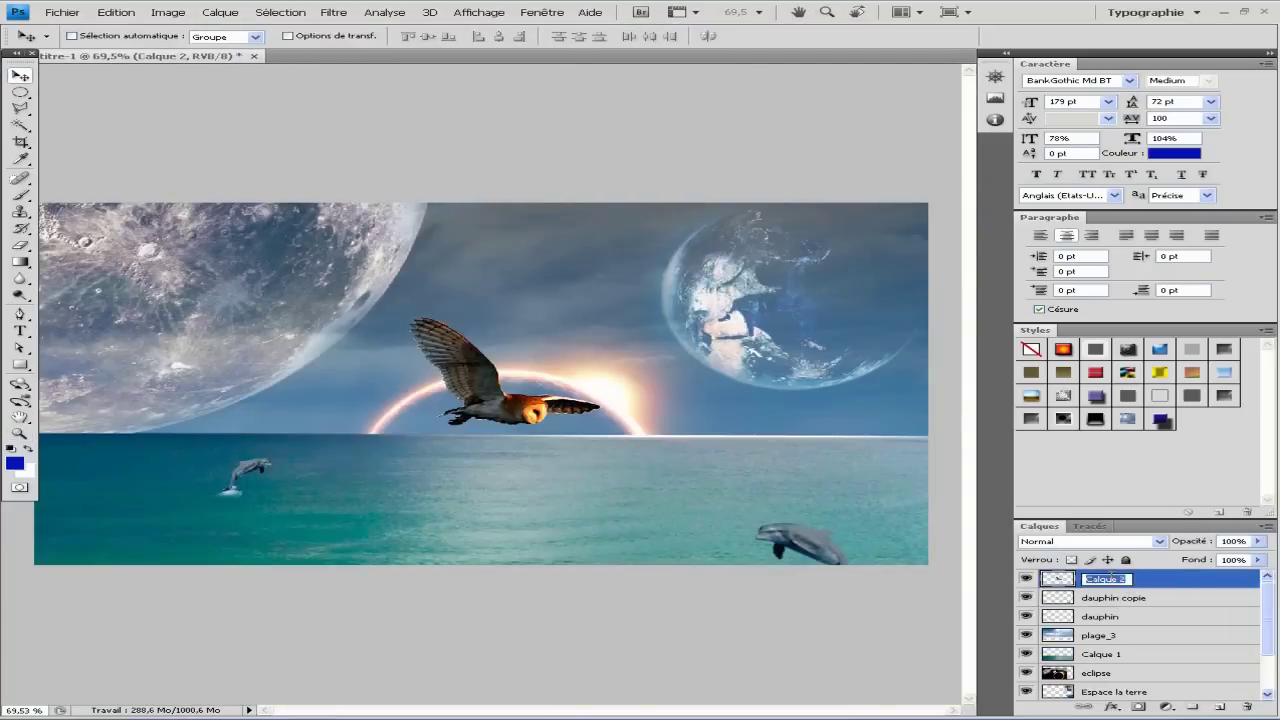
{"action": "left_click_drag", "start_coordinate": [518, 418], "coordinate": [530, 391]}
{"action": "key", "text": "t"}
Enlarge the Hibou owl slightly over the eclipse ring
{"action": "left_click", "coordinate": [14, 76]}
{"action": "key", "text": "ctrl+t"}
{"action": "left_click_drag", "start_coordinate": [575, 350], "coordinate": [601, 370]}
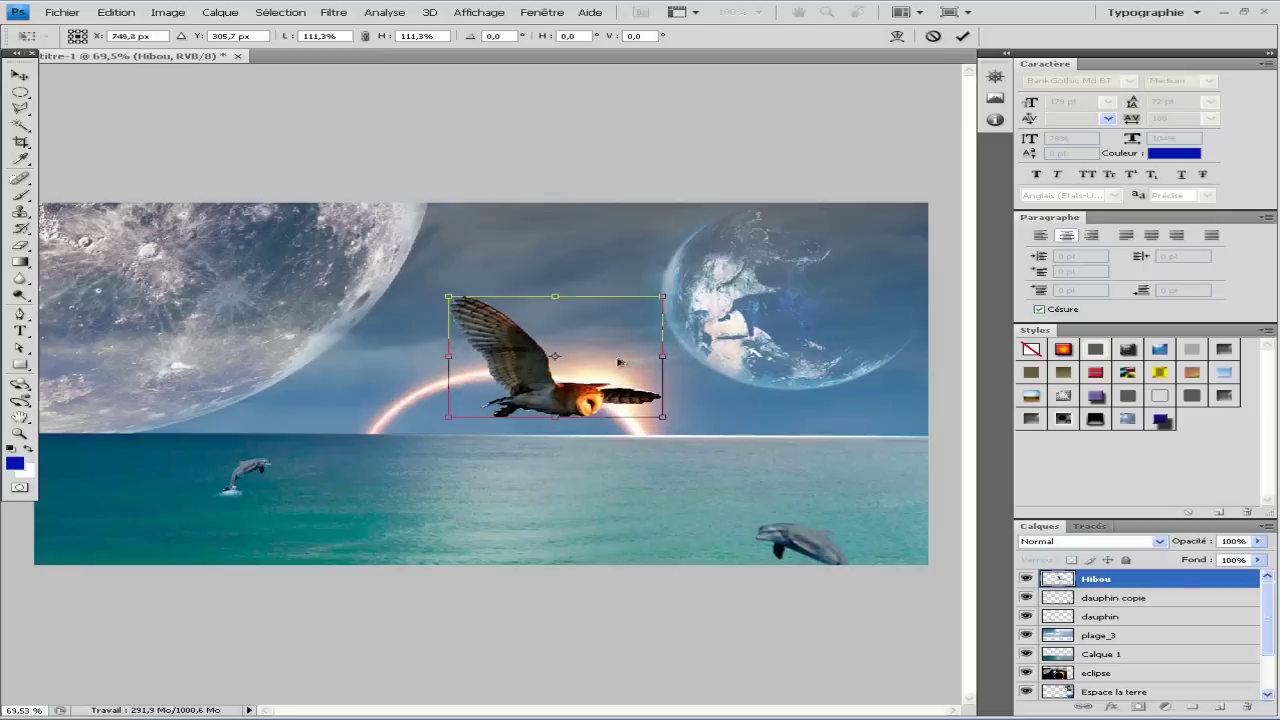
{"action": "key", "text": "Return"}
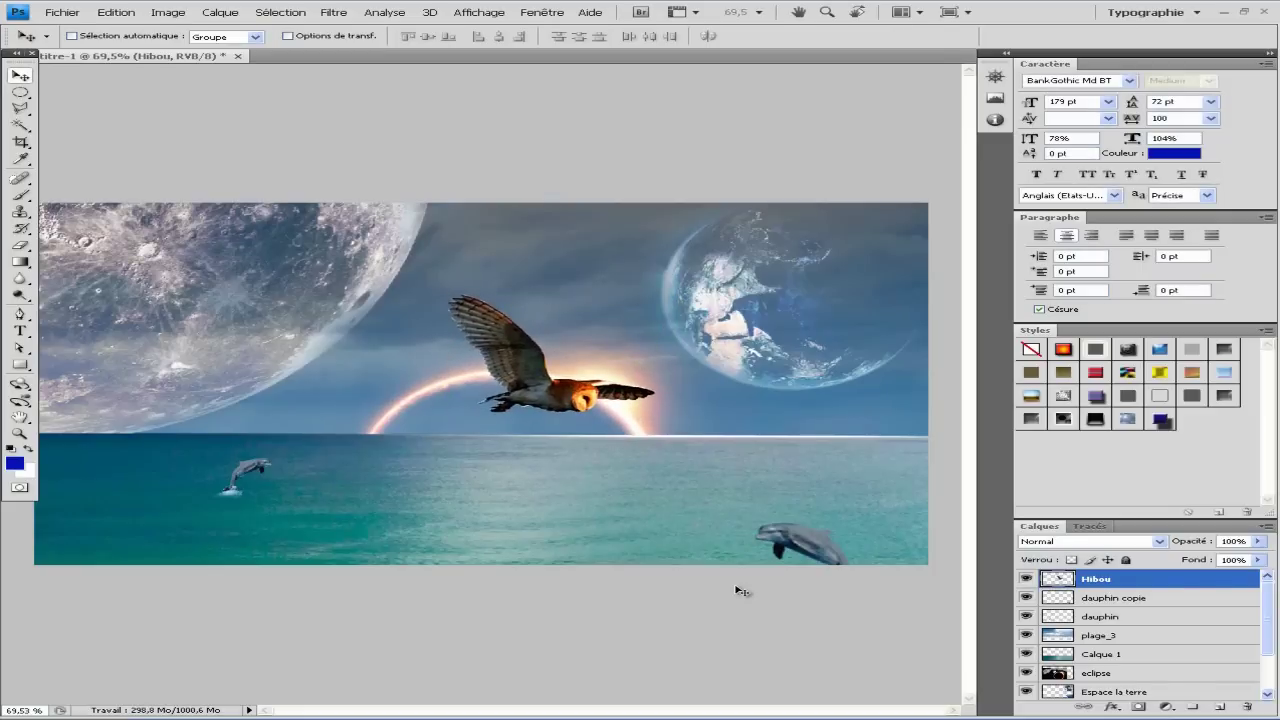
{"action": "left_click", "coordinate": [1025, 616]}
Place the Comp 1_00000 (2) lens flare image into the composition
{"action": "left_click", "coordinate": [62, 12]}
{"action": "left_click", "coordinate": [130, 242]}
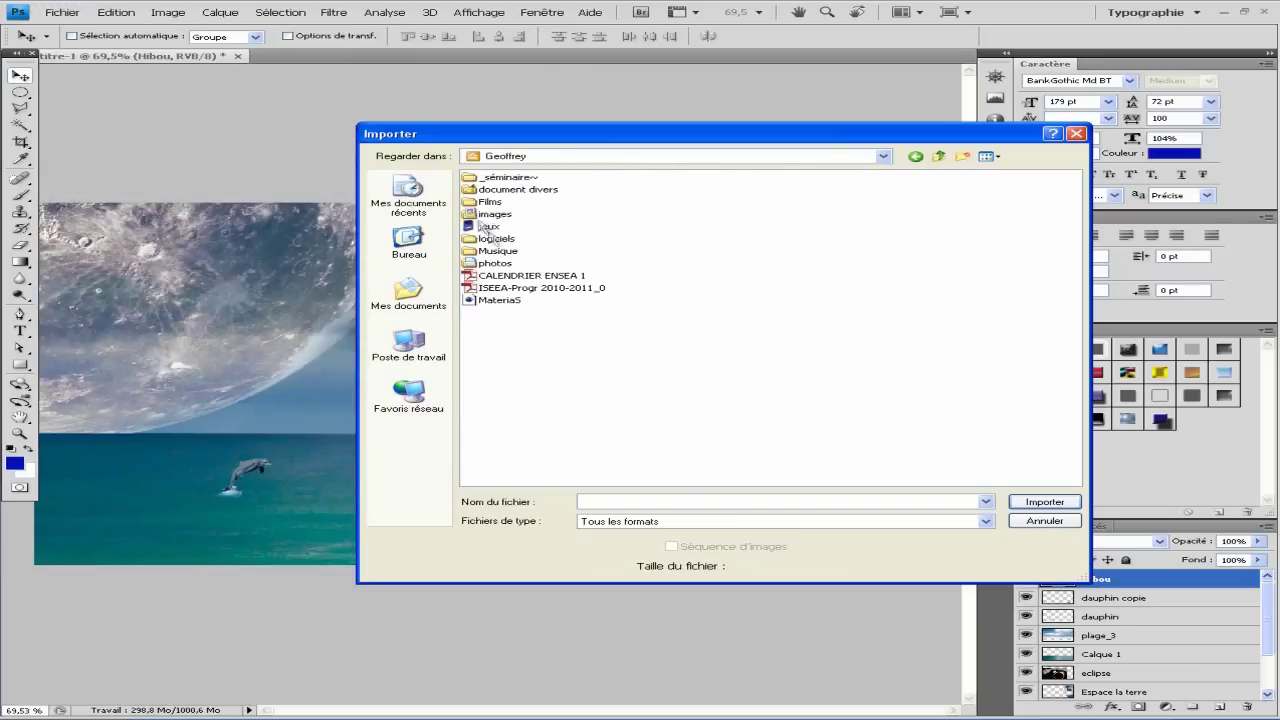
{"action": "double_click", "coordinate": [503, 177]}
{"action": "scroll", "coordinate": [808, 331], "scroll_direction": "down", "scroll_amount": 3}
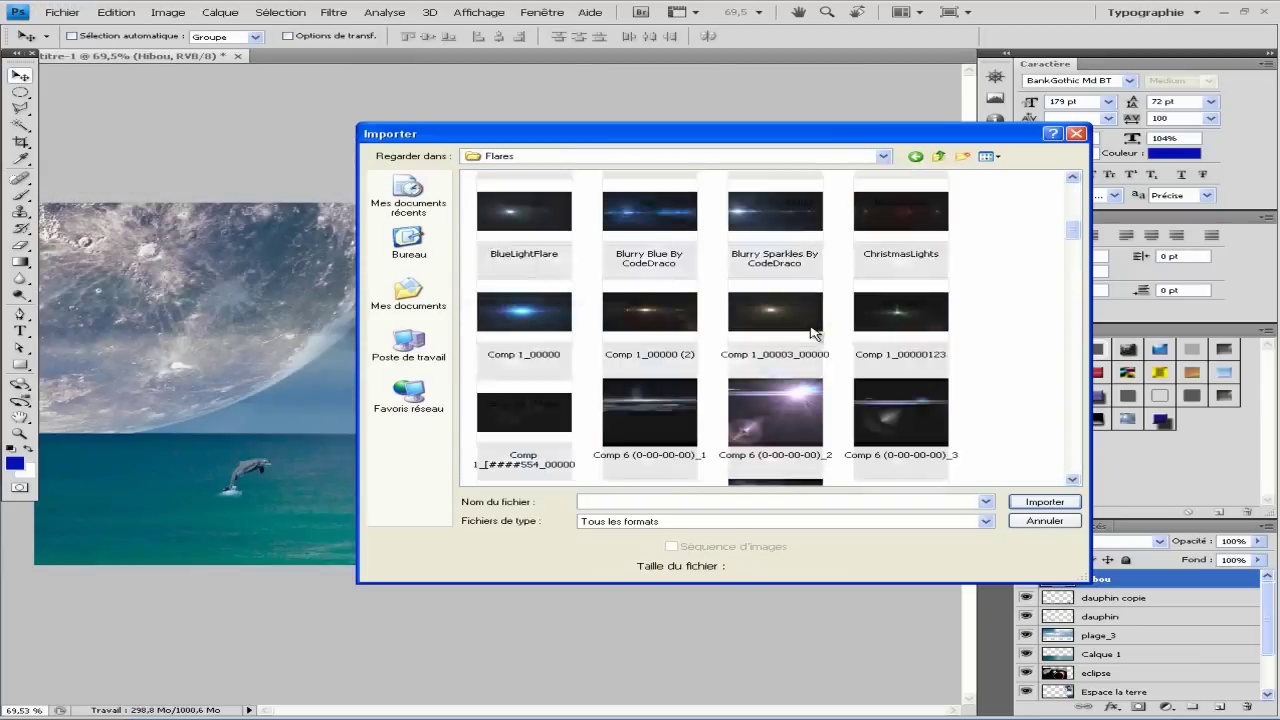
{"action": "scroll", "coordinate": [866, 287], "scroll_direction": "down", "scroll_amount": 3}
{"action": "scroll", "coordinate": [866, 287], "scroll_direction": "down", "scroll_amount": 3}
{"action": "double_click", "coordinate": [650, 315]}
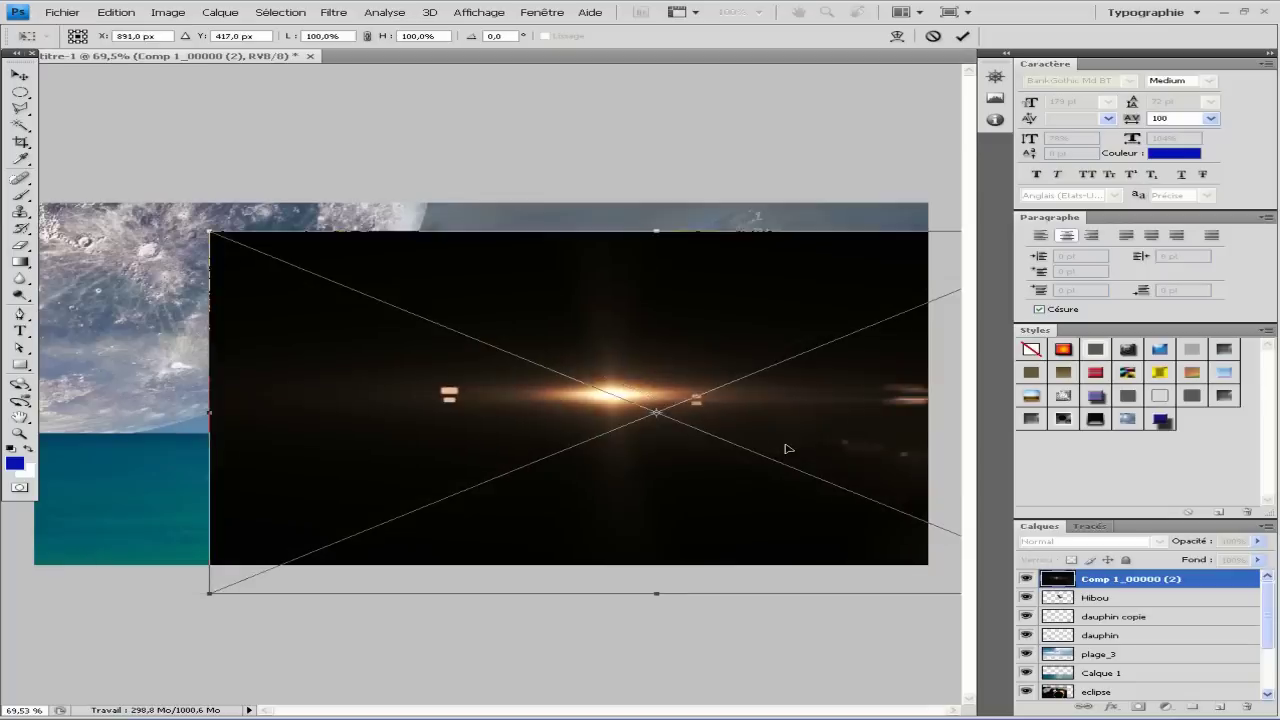
{"action": "key", "text": "Return"}
Set the flare layer to Superposition blend mode and rasterize it
{"action": "left_click", "coordinate": [1090, 541]}
{"action": "left_click", "coordinate": [1086, 306]}
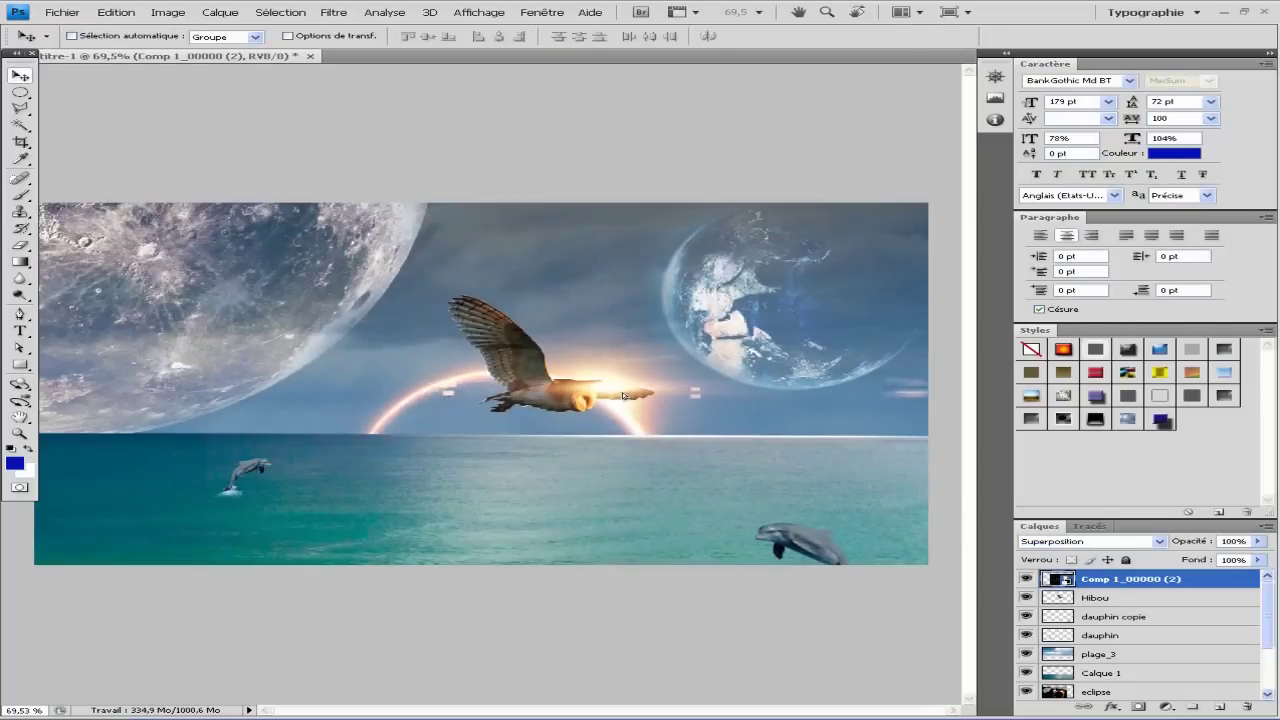
{"action": "key", "text": "e"}
{"action": "left_click", "coordinate": [615, 280]}
{"action": "left_click", "coordinate": [128, 36]}
{"action": "key", "text": "Escape"}
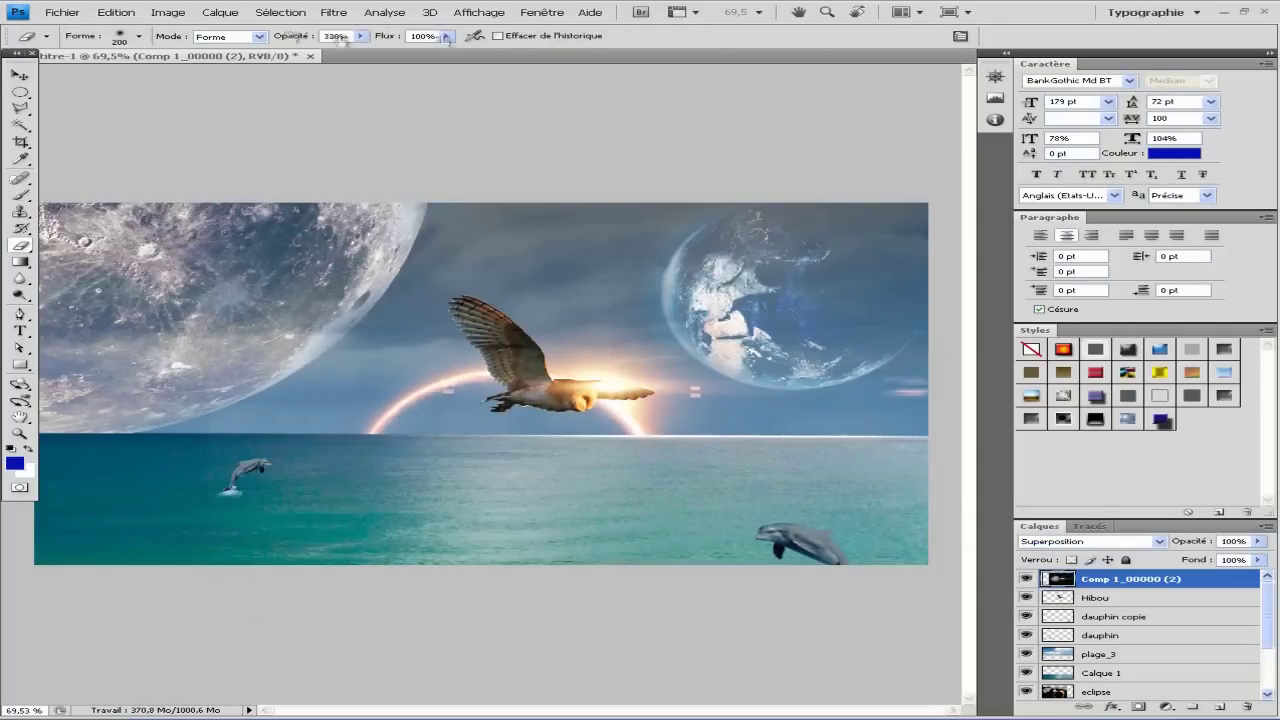
Place the coucher de soleil image above Fond en dégradé 1, stretched to fill the sky
{"action": "left_click", "coordinate": [62, 12]}
{"action": "left_click", "coordinate": [80, 246]}
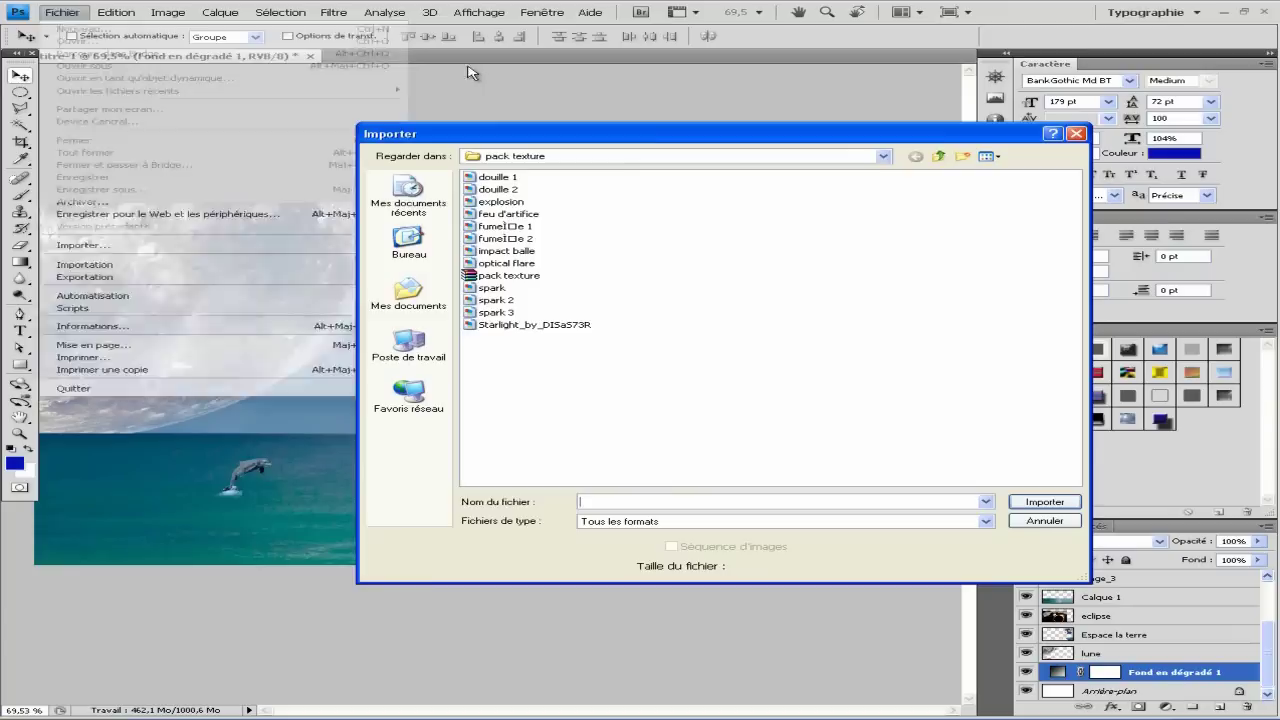
{"action": "left_click", "coordinate": [1066, 500]}
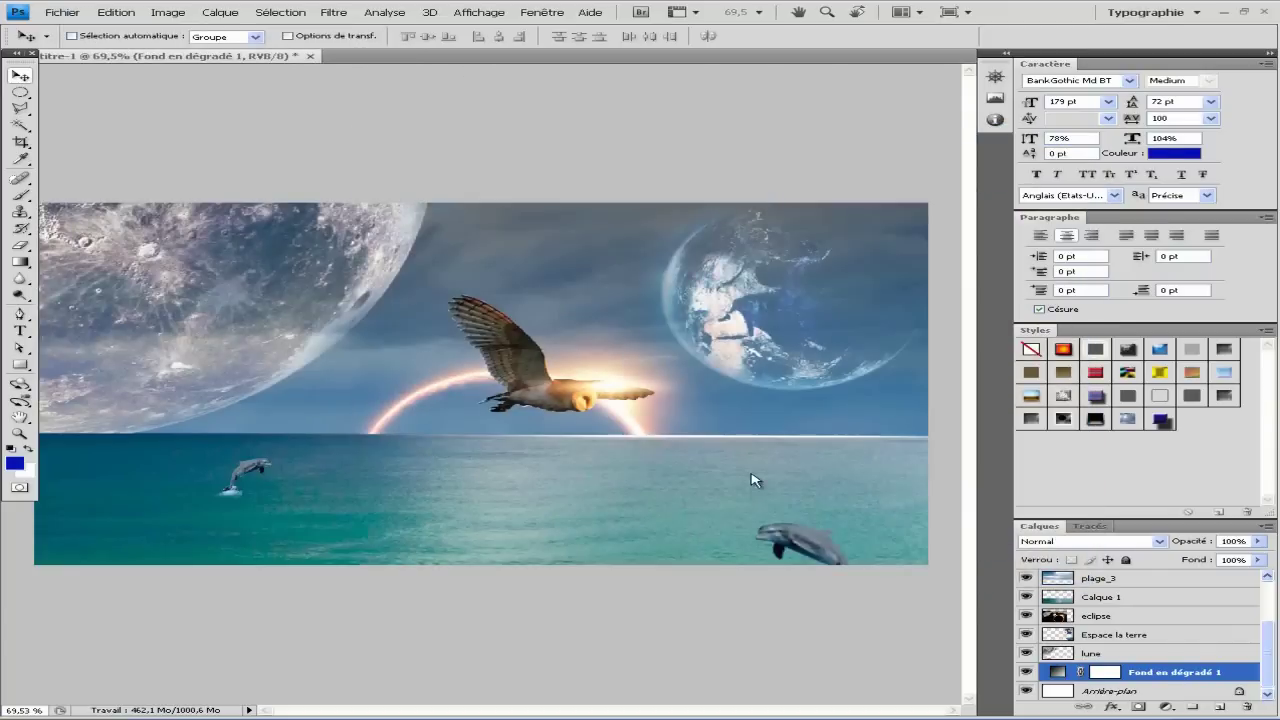
{"action": "left_click_drag", "start_coordinate": [685, 553], "coordinate": [752, 474]}
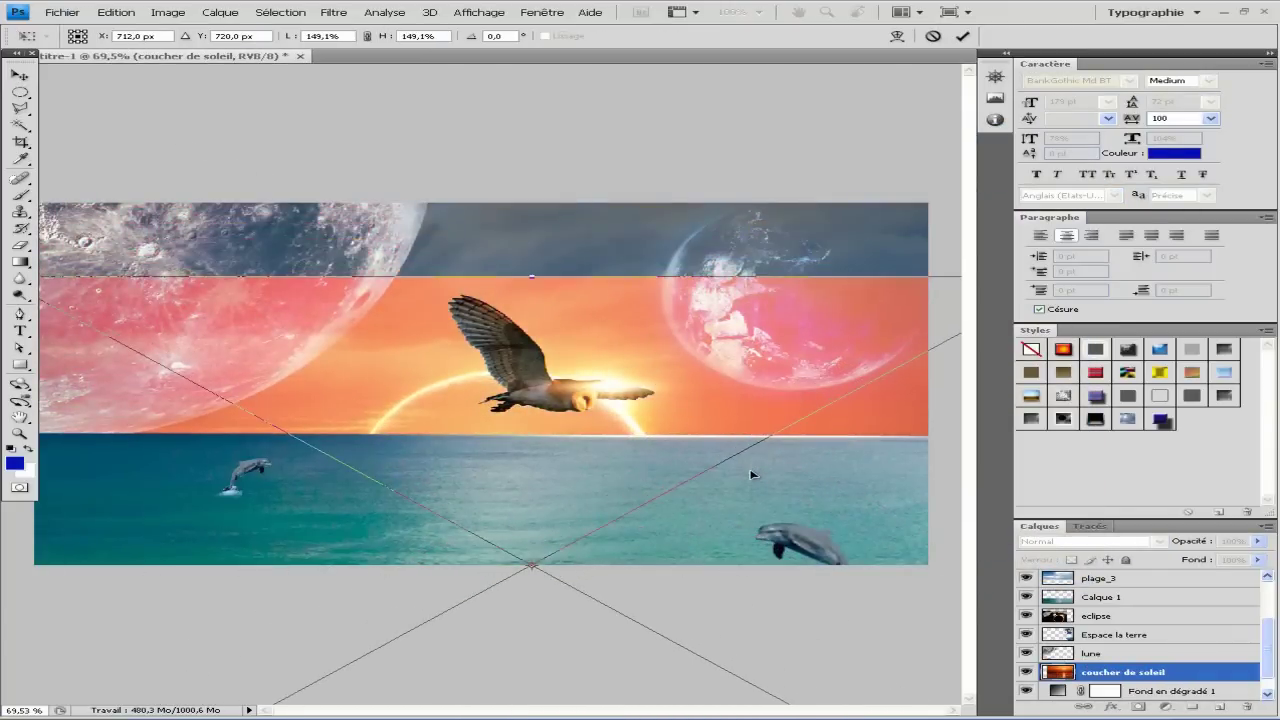
{"action": "left_click_drag", "start_coordinate": [531, 276], "coordinate": [548, 97]}
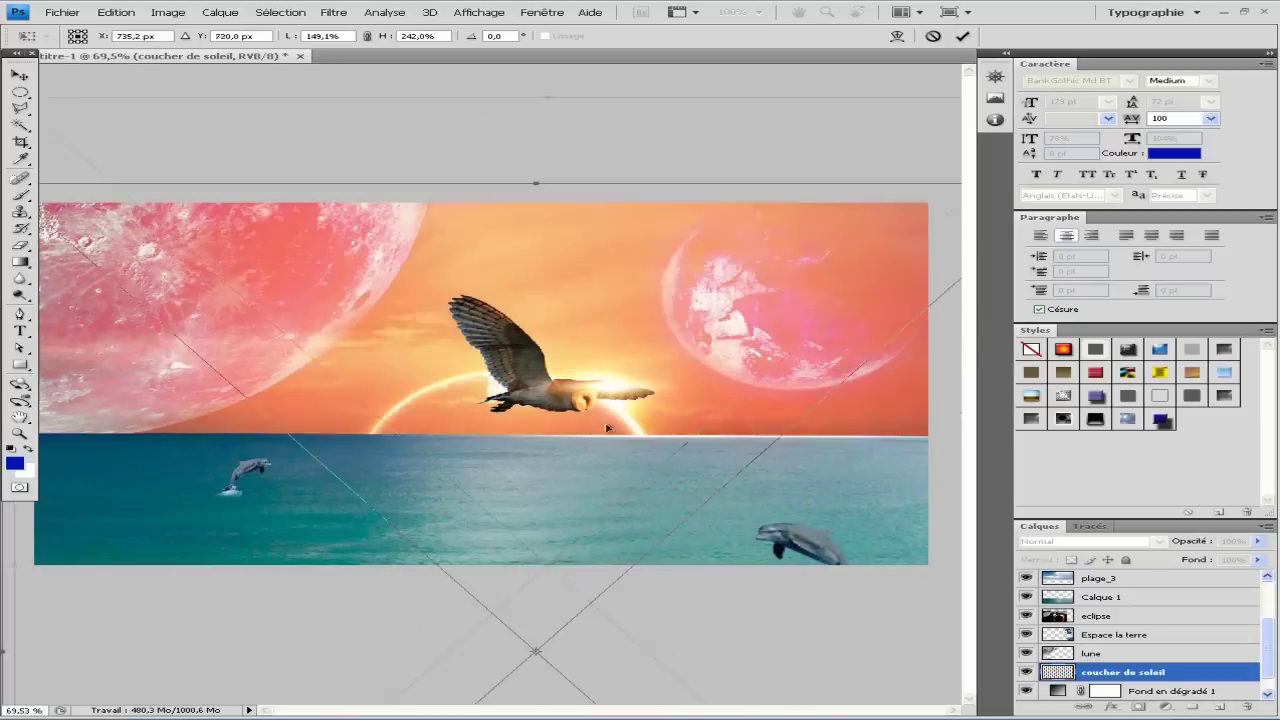
{"action": "key", "text": "Return"}
Cycle the sunset layer's blend modes from Superposition through Incrustation to Couleur
{"action": "left_click", "coordinate": [1090, 541]}
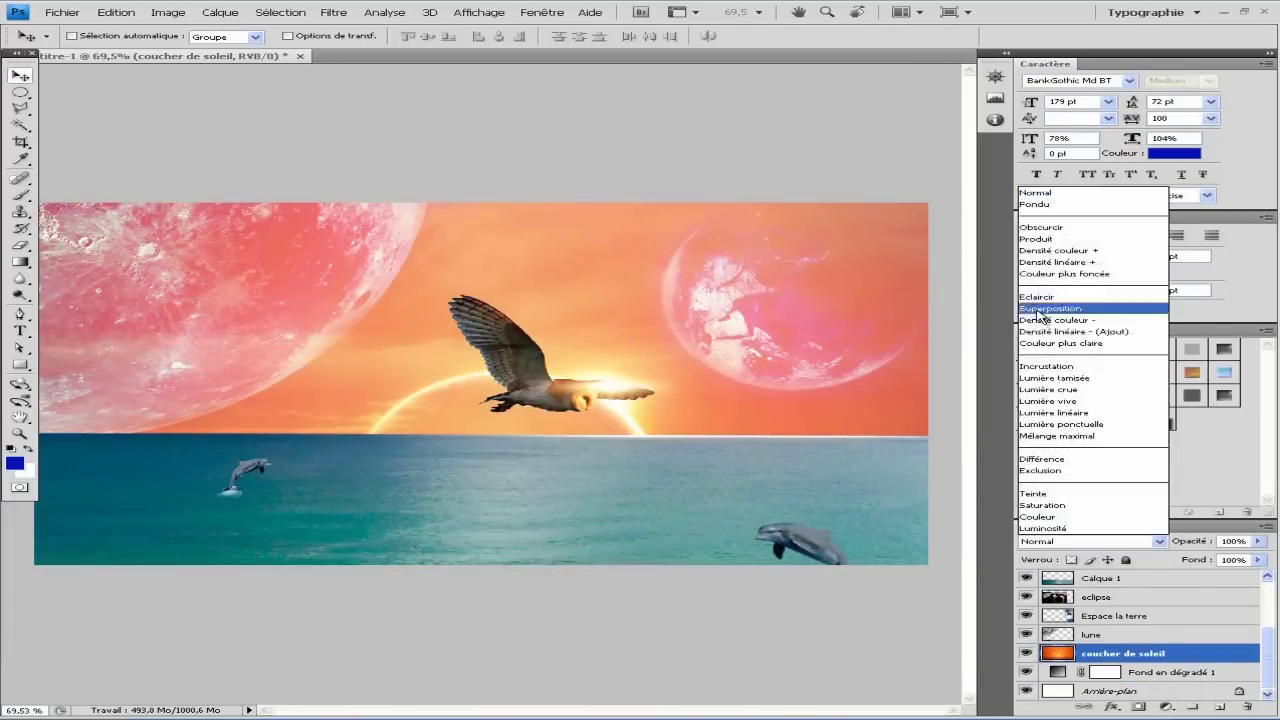
{"action": "left_click", "coordinate": [1040, 308]}
{"action": "key", "text": "shift+plus"}
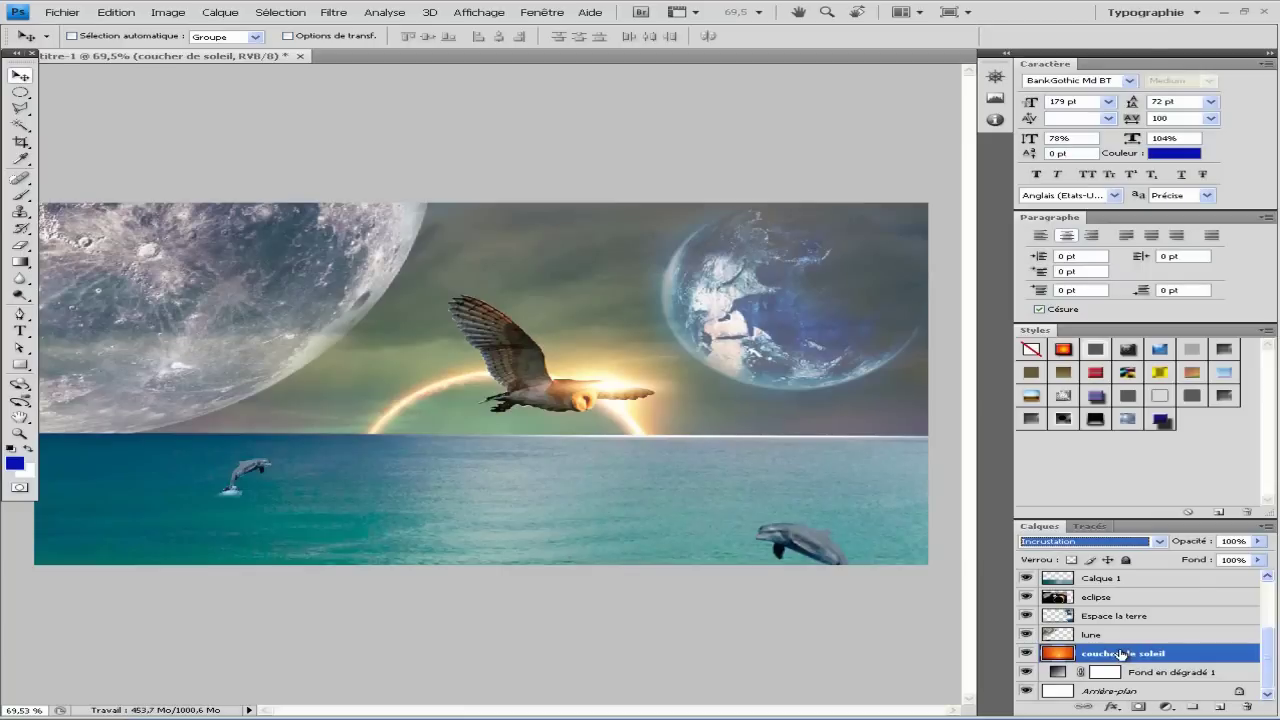
{"action": "scroll", "coordinate": [1135, 548], "scroll_direction": "down", "scroll_amount": 3}
{"action": "scroll", "coordinate": [1135, 548], "scroll_direction": "down", "scroll_amount": 3}
{"action": "scroll", "coordinate": [1135, 548], "scroll_direction": "down", "scroll_amount": 4}
{"action": "key", "text": "shift+plus"}
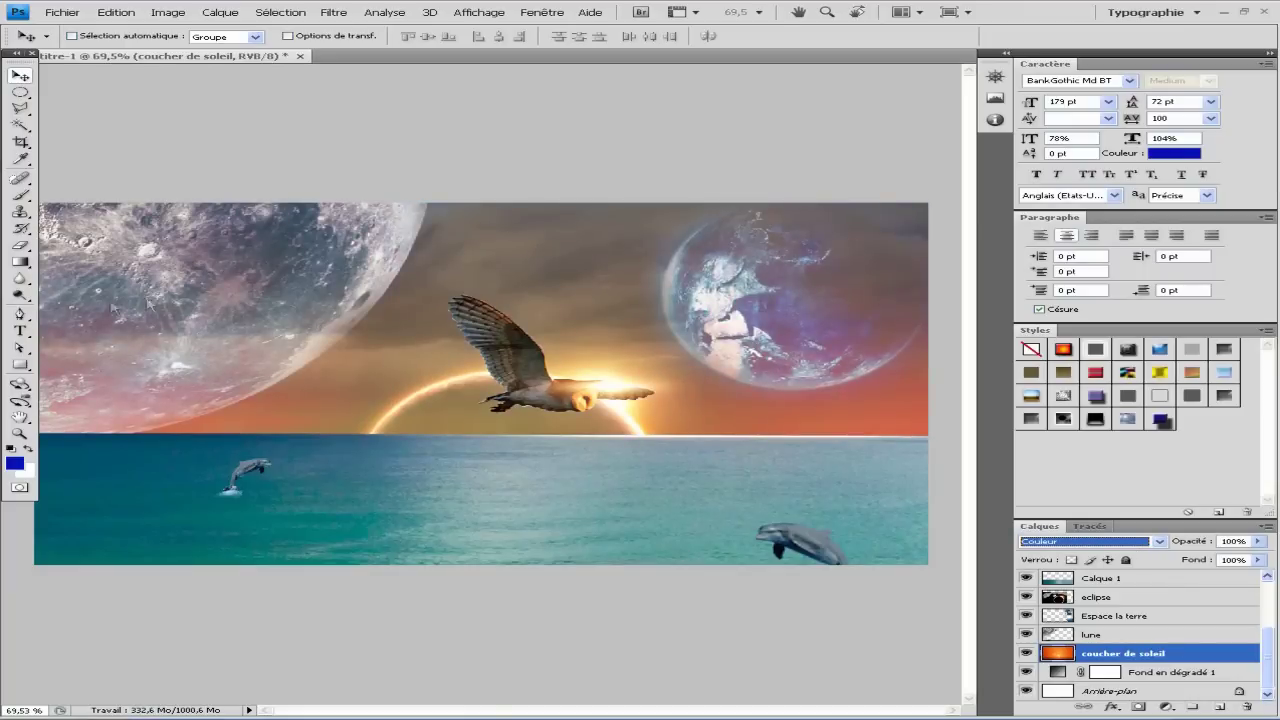
With a 200 px eraser, remove the sunset tint over the moon and Earth, lowering opacity to 33%
{"action": "key", "text": "e"}
{"action": "left_click", "coordinate": [138, 36]}
{"action": "key", "text": "Return"}
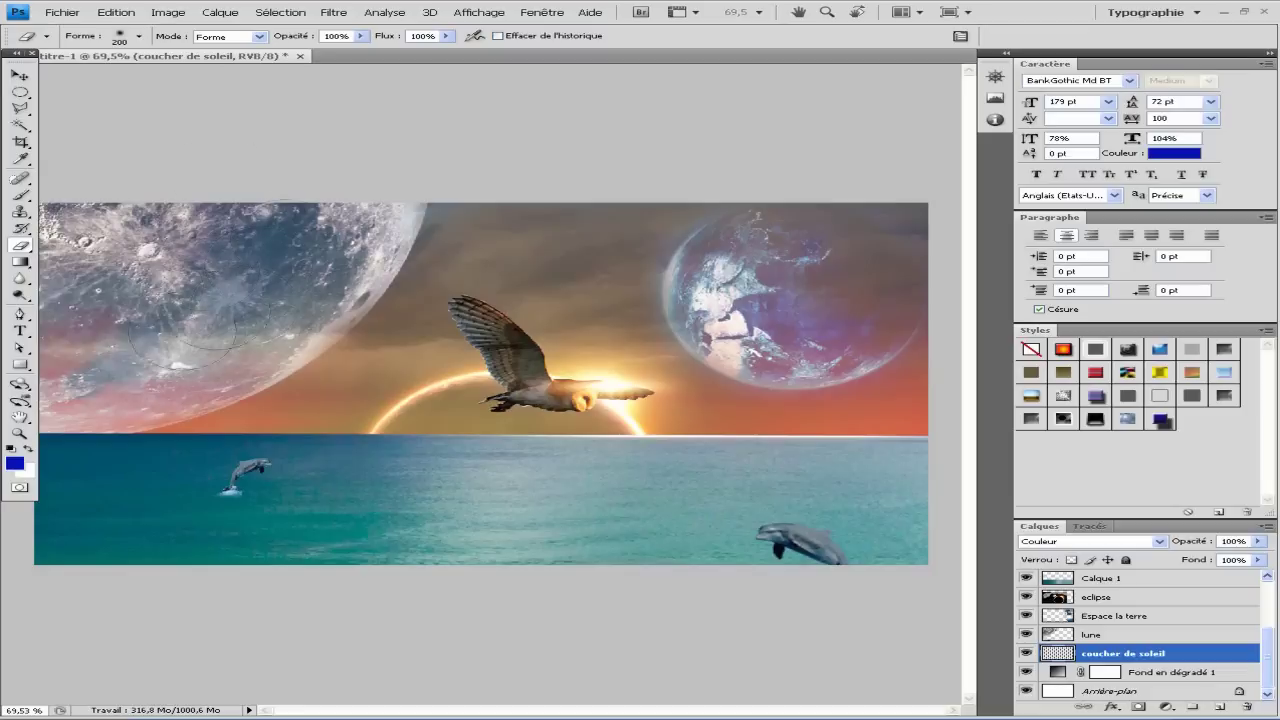
{"action": "left_click_drag", "start_coordinate": [100, 380], "coordinate": [150, 378]}
{"action": "left_click_drag", "start_coordinate": [758, 290], "coordinate": [866, 295]}
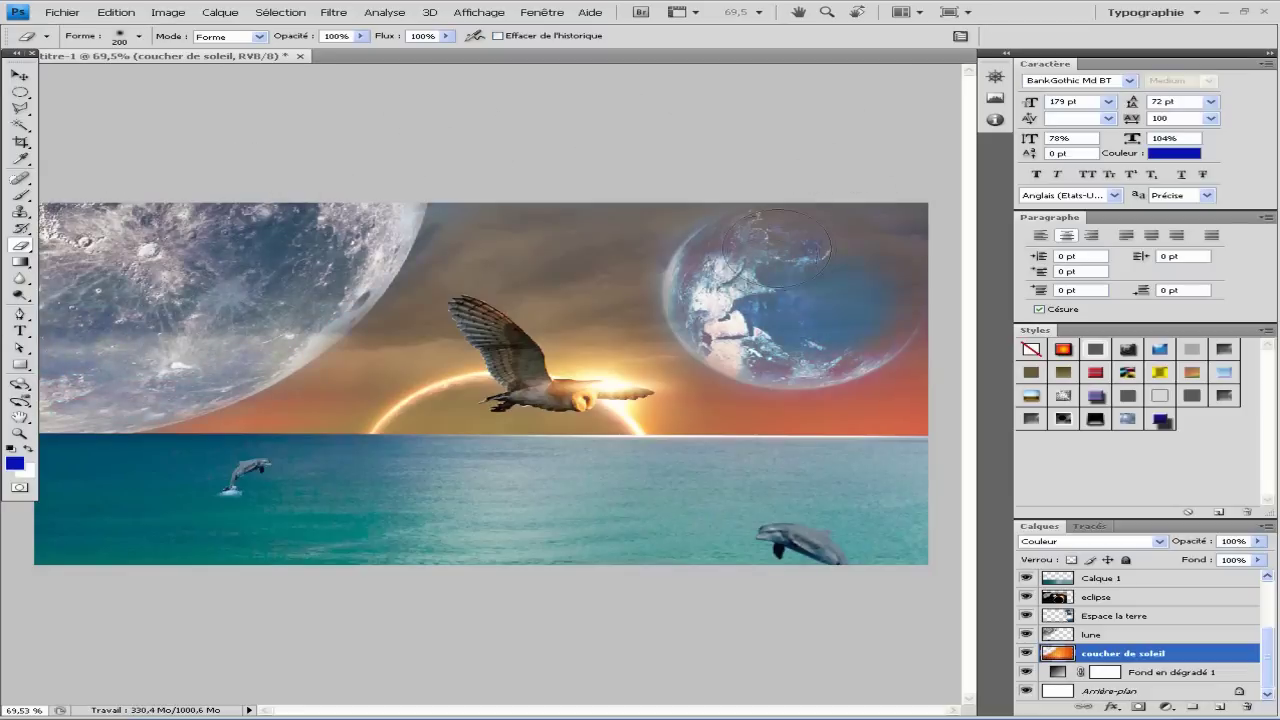
{"action": "key", "text": "ctrl+z"}
{"action": "key", "text": "ctrl+z"}
{"action": "key", "text": "ctrl+z"}
{"action": "left_click_drag", "start_coordinate": [299, 40], "coordinate": [233, 40]}
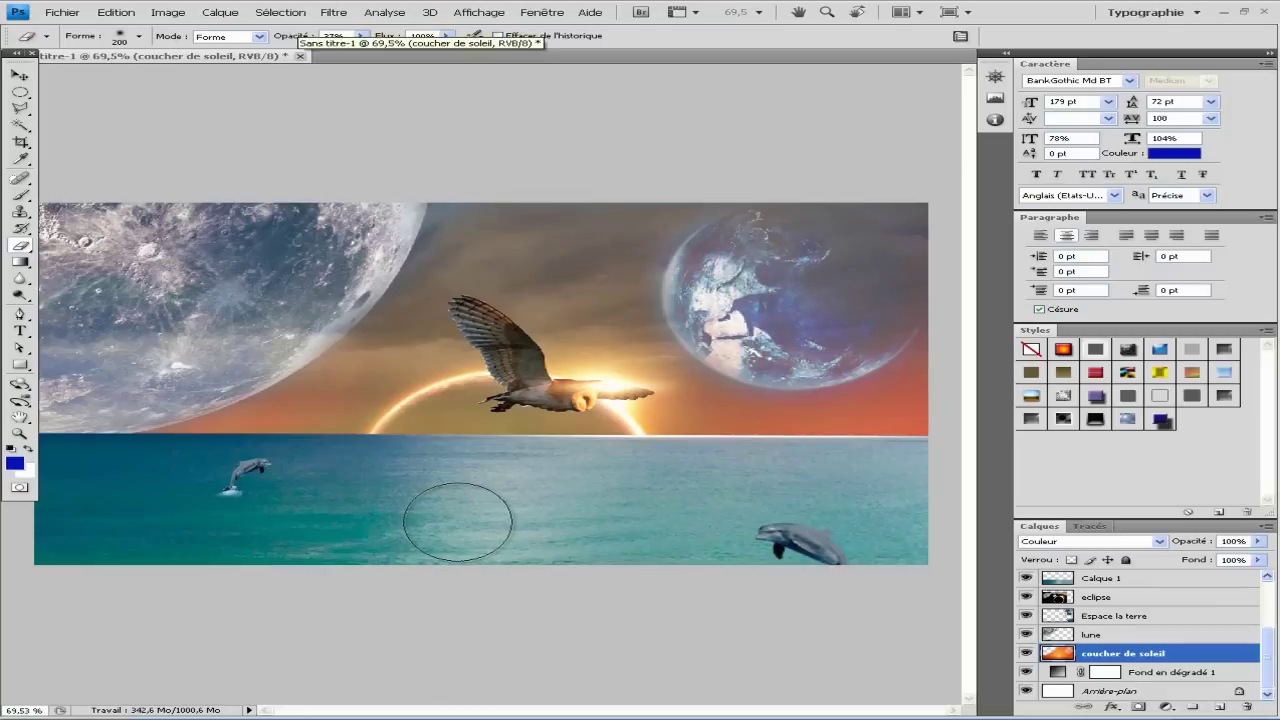
{"action": "left_click", "coordinate": [18, 78]}
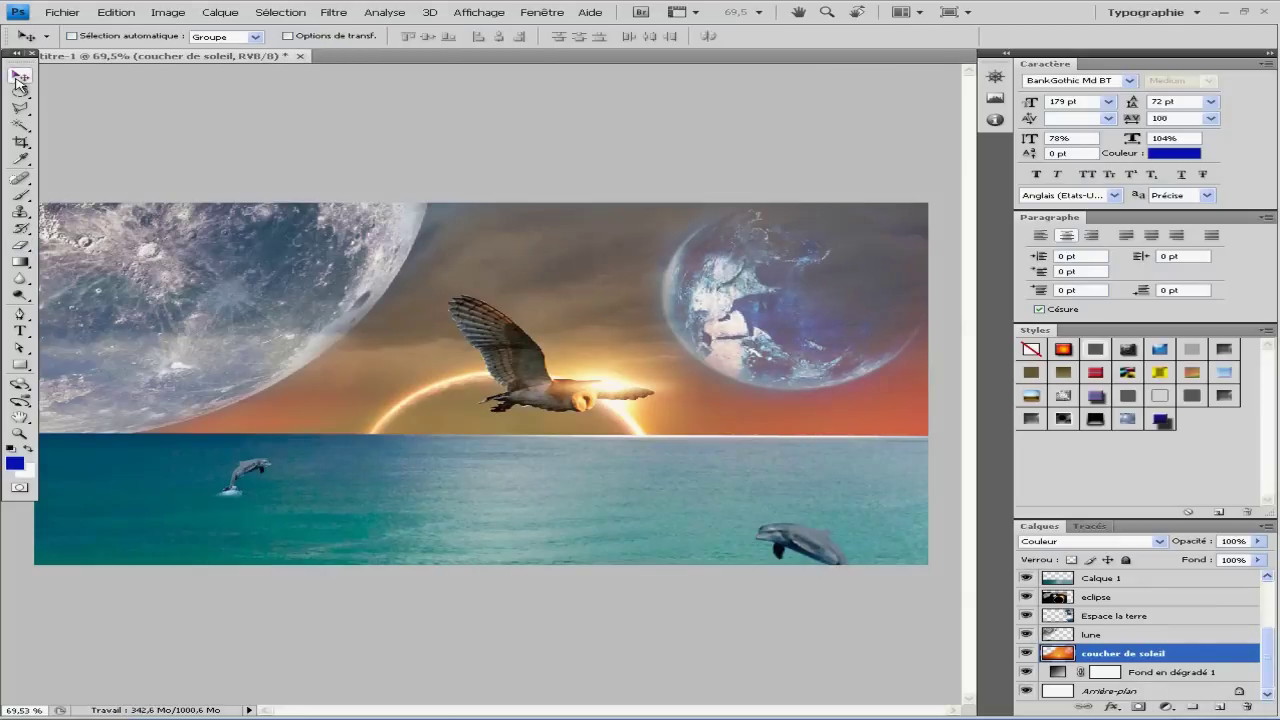